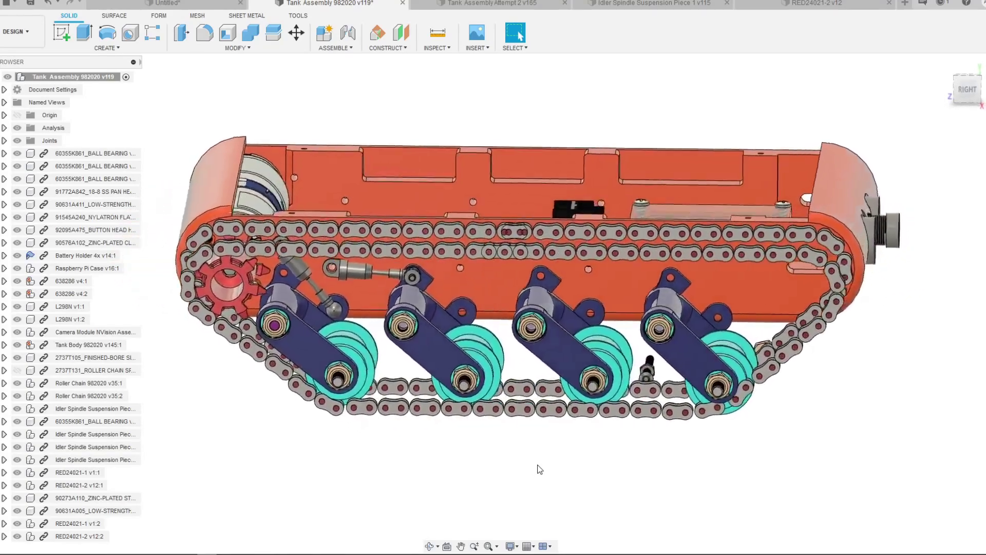
Step: View the Tank Assembly Attempt 2 design for comparison, and return to the Tank Assembly 982020 design
{"action": "left_click", "coordinate": [539, 3]}
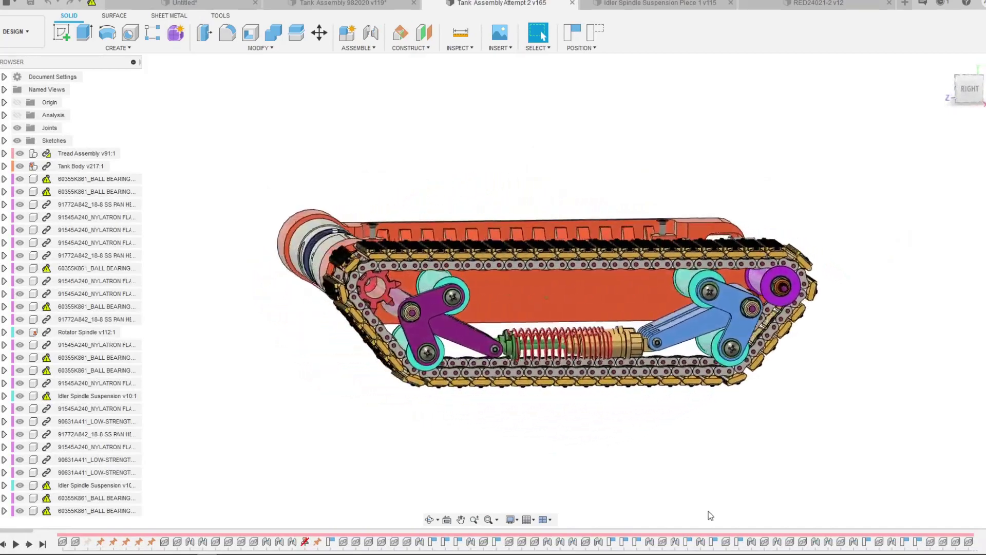
{"action": "left_click", "coordinate": [343, 3]}
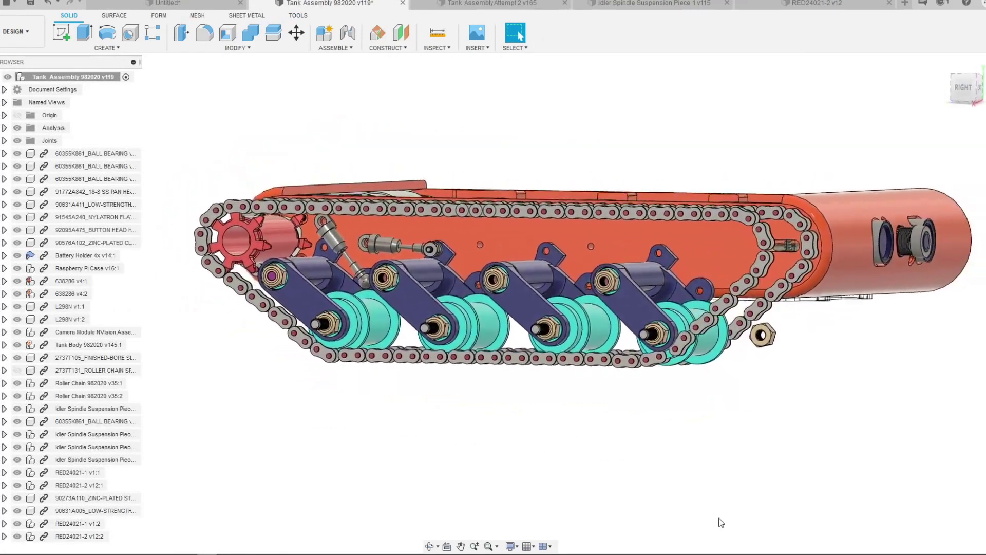
Step: Open the Idler Spindle Suspension Piece 1 design and replay its timeline from the bearing inserts up to the Component1 creation
{"action": "left_click", "coordinate": [653, 5]}
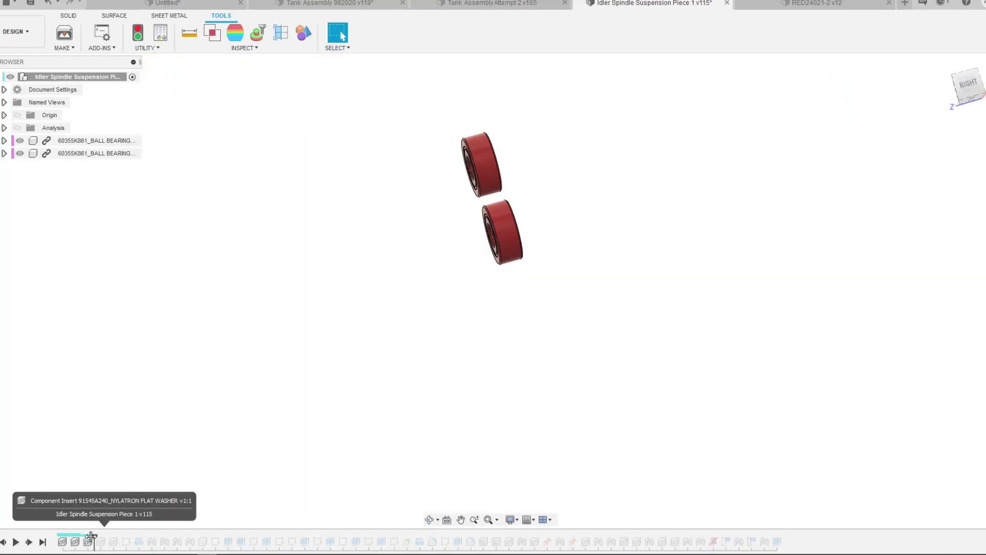
{"action": "left_click_drag", "start_coordinate": [90, 536], "coordinate": [93, 539]}
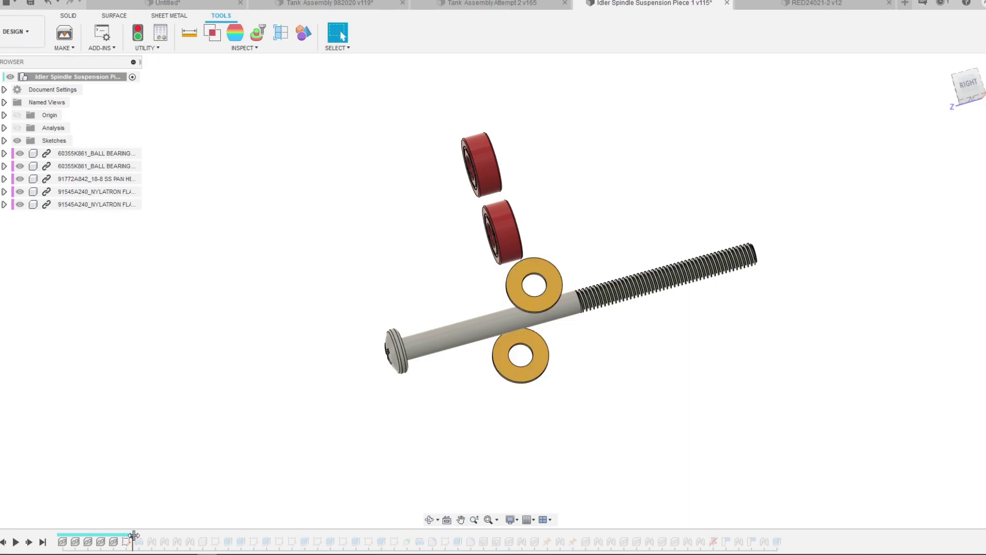
{"action": "left_click_drag", "start_coordinate": [143, 536], "coordinate": [207, 538]}
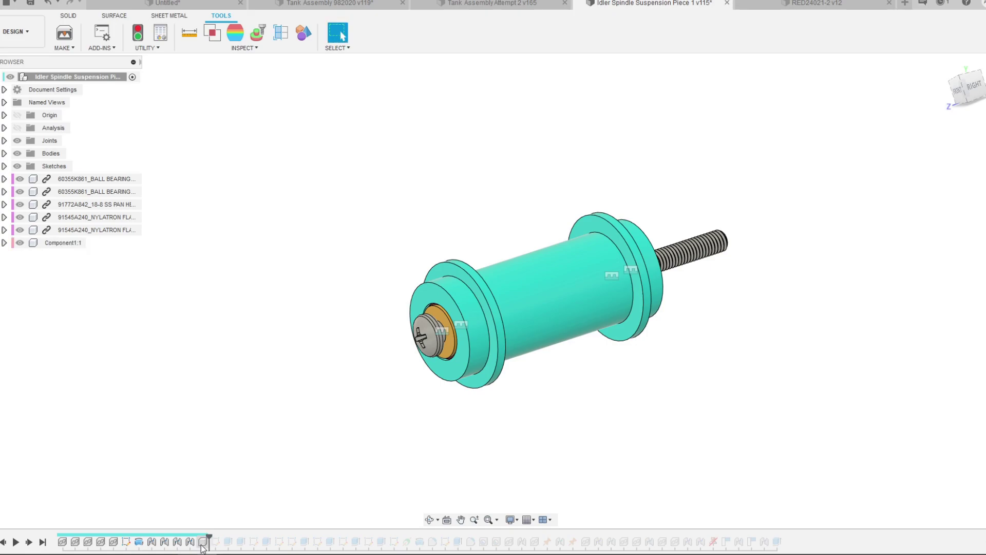
{"action": "left_click", "coordinate": [202, 544]}
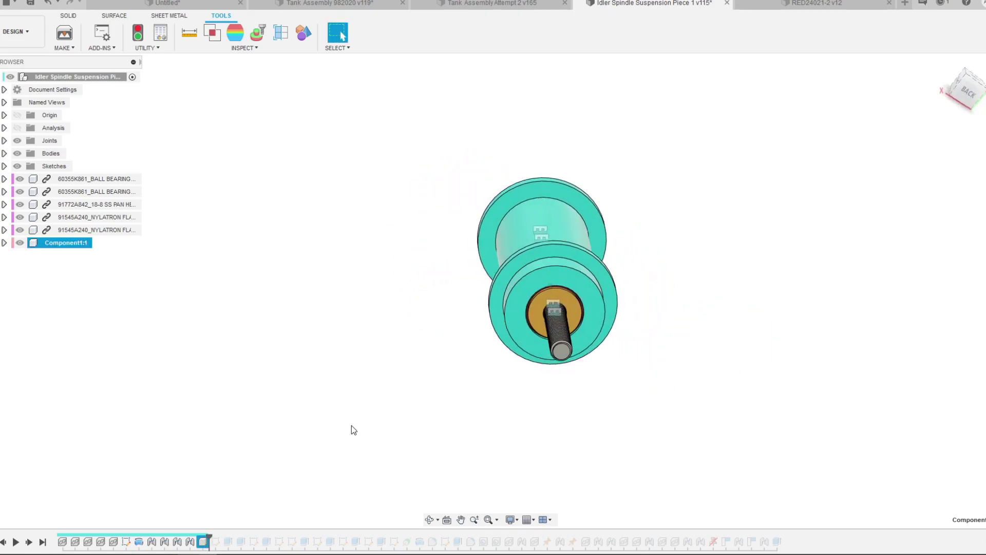
{"action": "middle_click_drag", "start_coordinate": [351, 426], "coordinate": [237, 493], "text": "shift"}
{"action": "middle_click_drag", "start_coordinate": [329, 465], "coordinate": [406, 442], "text": "shift"}
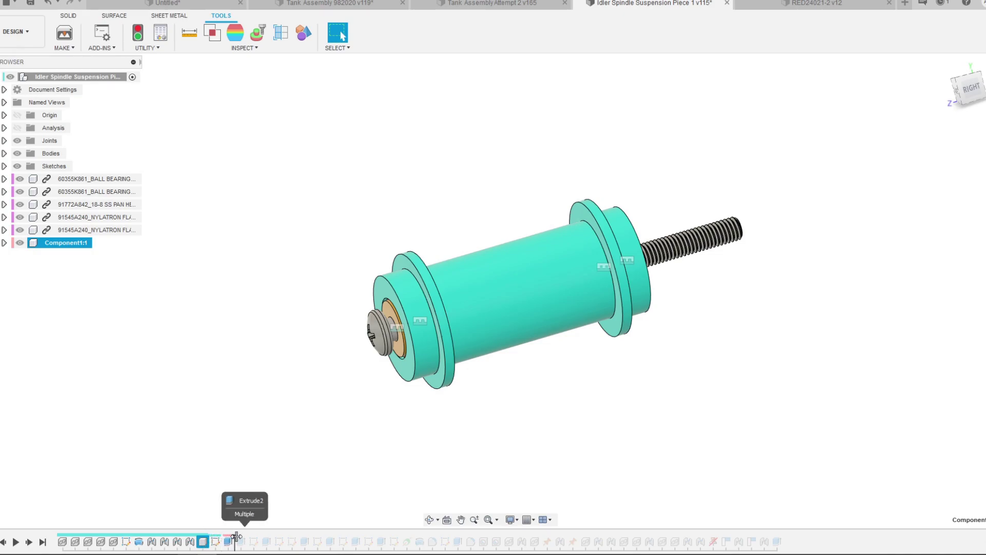
Step: Replay the timeline through the extrudes and cuts that shape the suspension arm and its bearing seats
{"action": "left_click_drag", "start_coordinate": [236, 536], "coordinate": [235, 536]}
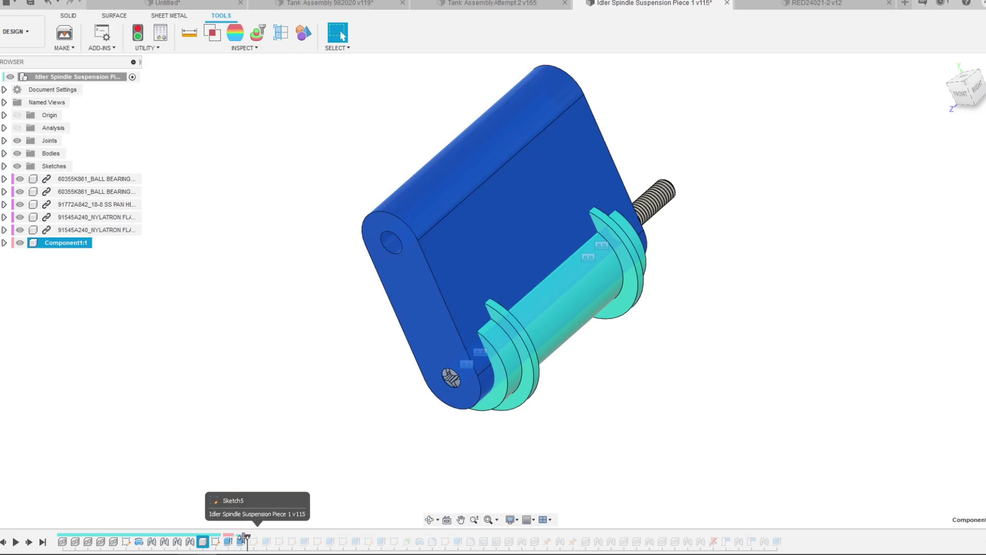
{"action": "left_click_drag", "start_coordinate": [244, 537], "coordinate": [242, 538]}
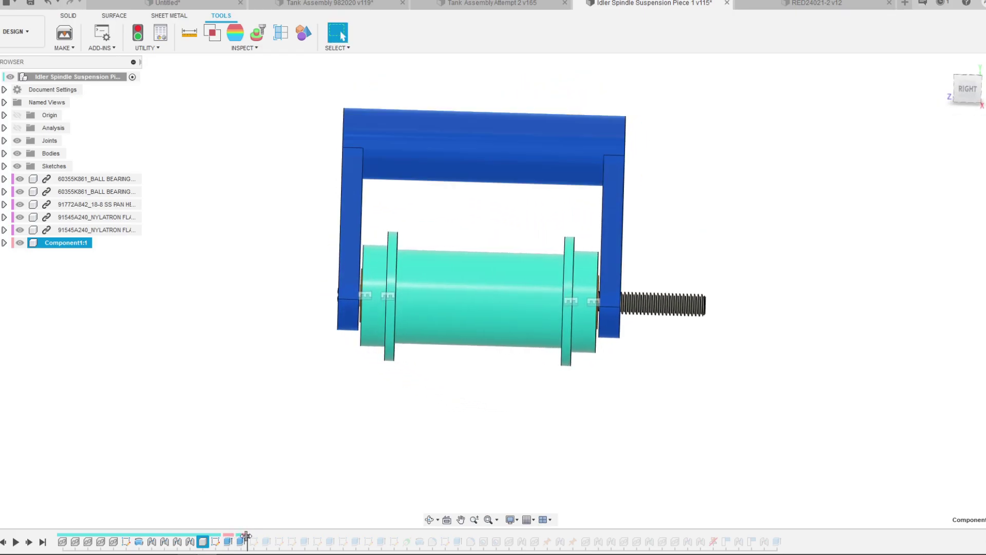
{"action": "left_click_drag", "start_coordinate": [274, 535], "coordinate": [311, 537]}
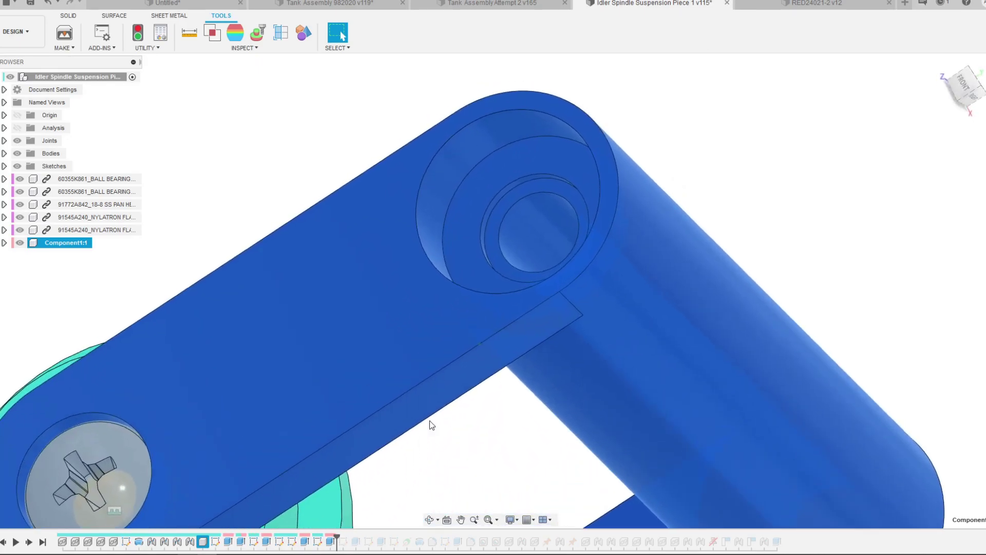
{"action": "left_click_drag", "start_coordinate": [337, 536], "coordinate": [353, 535]}
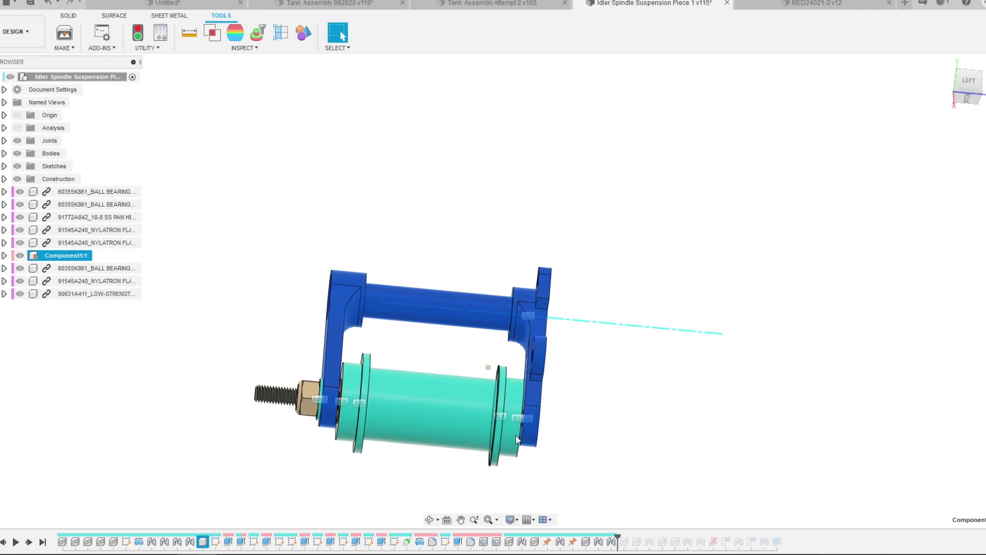
Step: Advance the timeline through the remaining hardware and joint features, and inspect the finished suspension arm with its roller
{"action": "left_click_drag", "start_coordinate": [676, 537], "coordinate": [680, 537]}
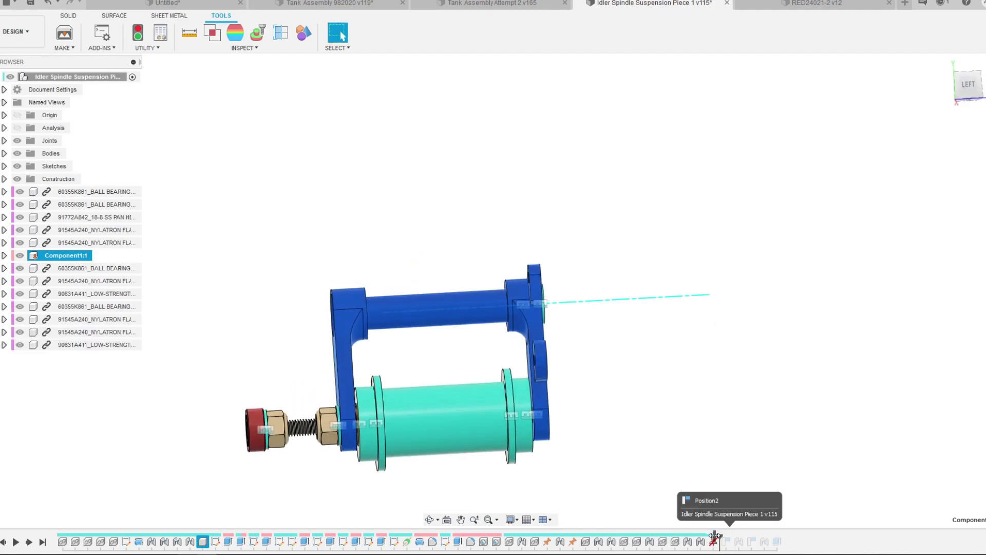
{"action": "left_click", "coordinate": [634, 440]}
{"action": "scroll", "coordinate": [340, 473], "scroll_direction": "up", "scroll_amount": 5}
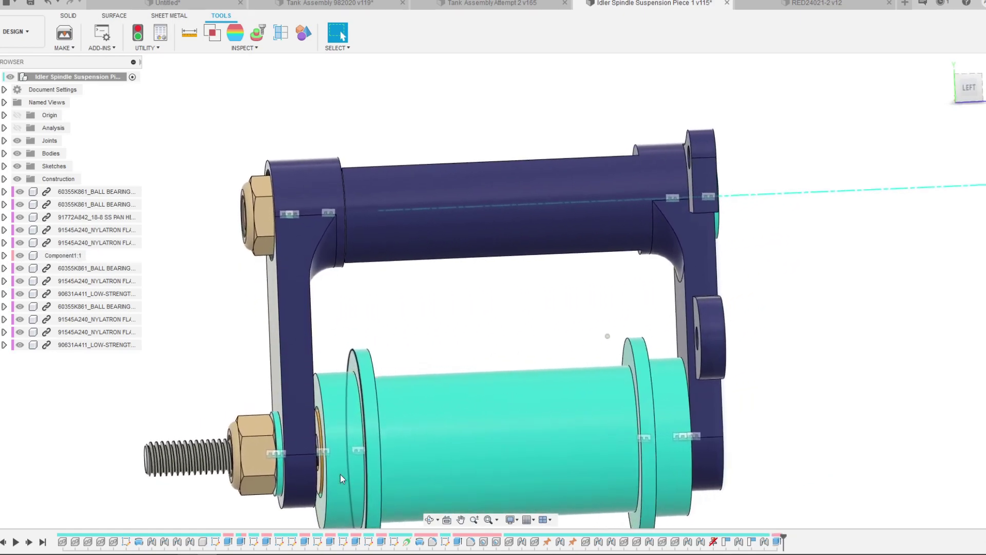
{"action": "scroll", "coordinate": [452, 406], "scroll_direction": "down", "scroll_amount": 2}
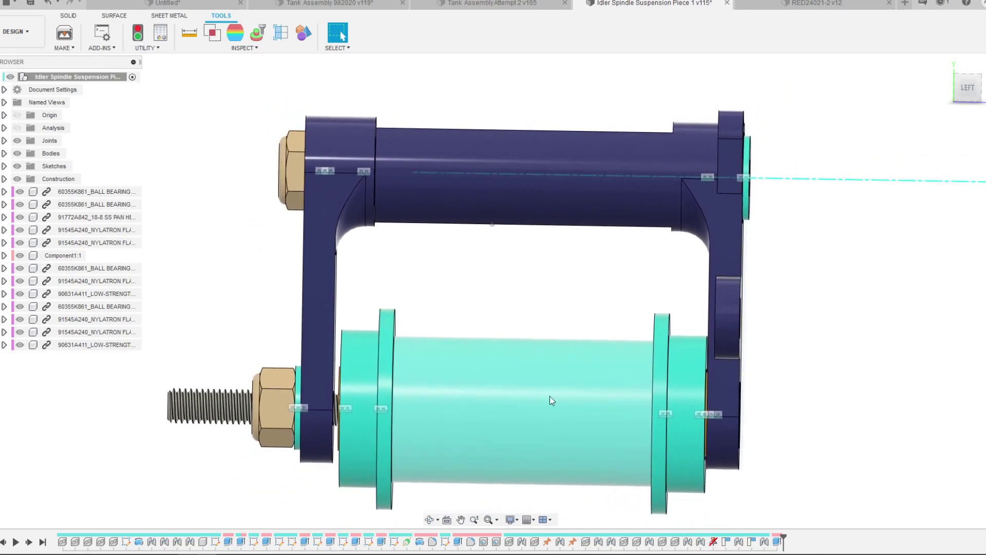
{"action": "middle_click_drag", "start_coordinate": [547, 425], "coordinate": [271, 73], "text": "shift"}
Step: Return to the Tank Assembly 982020 design and inspect the suspension arms and their bearing mounts inside the hull wall
{"action": "left_click", "coordinate": [291, 5]}
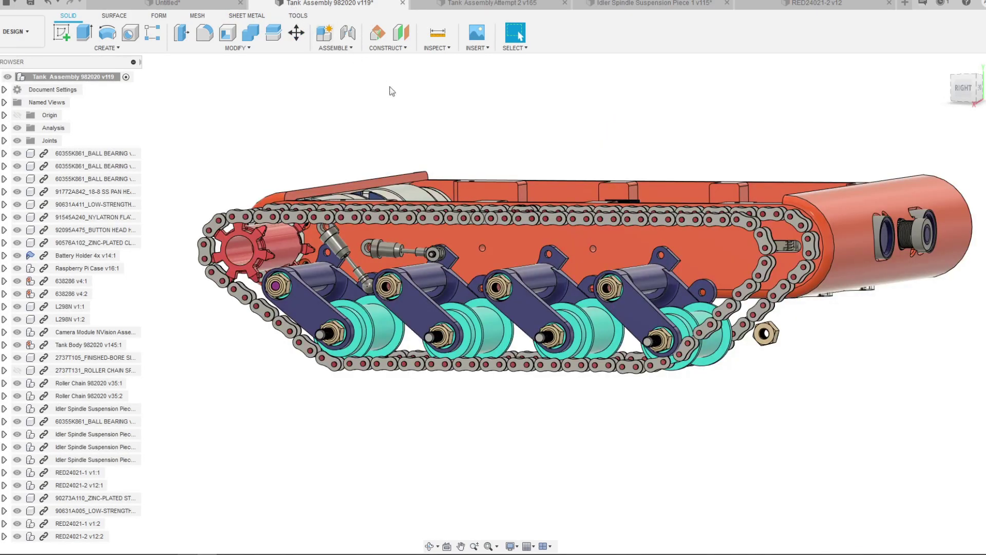
{"action": "middle_click_drag", "start_coordinate": [377, 449], "coordinate": [455, 435], "text": "shift"}
{"action": "scroll", "coordinate": [455, 435], "scroll_direction": "up", "scroll_amount": 1}
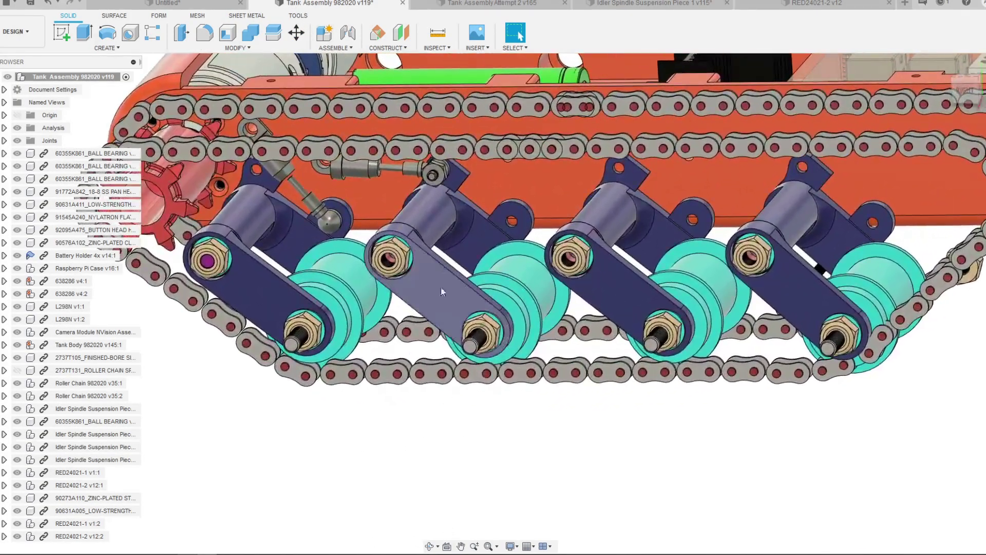
{"action": "scroll", "coordinate": [442, 394], "scroll_direction": "down", "scroll_amount": 1}
{"action": "middle_click_drag", "start_coordinate": [439, 399], "coordinate": [672, 394], "text": "shift"}
{"action": "left_click_drag", "start_coordinate": [0, 0], "coordinate": [0, 0]}
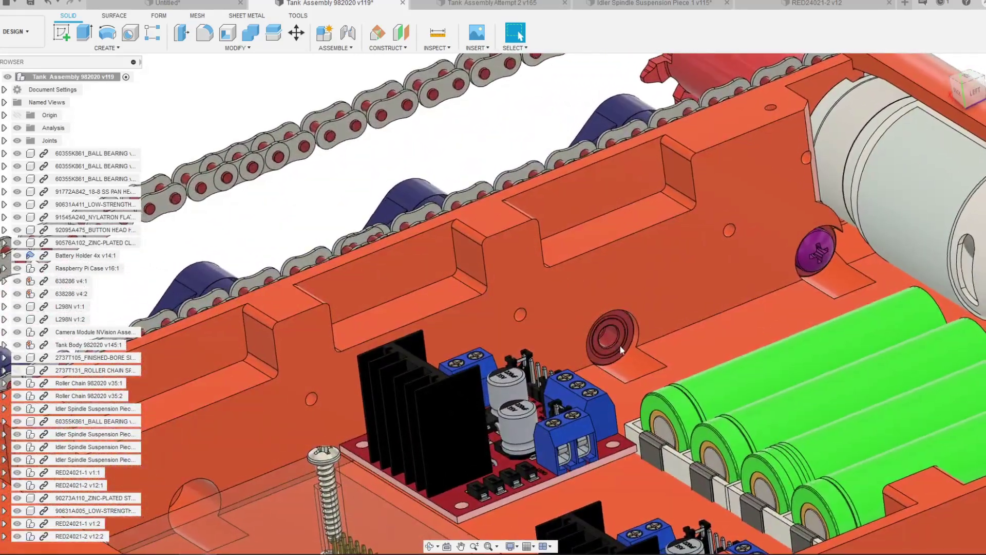
{"action": "middle_click_drag", "start_coordinate": [621, 350], "coordinate": [615, 314], "text": "shift"}
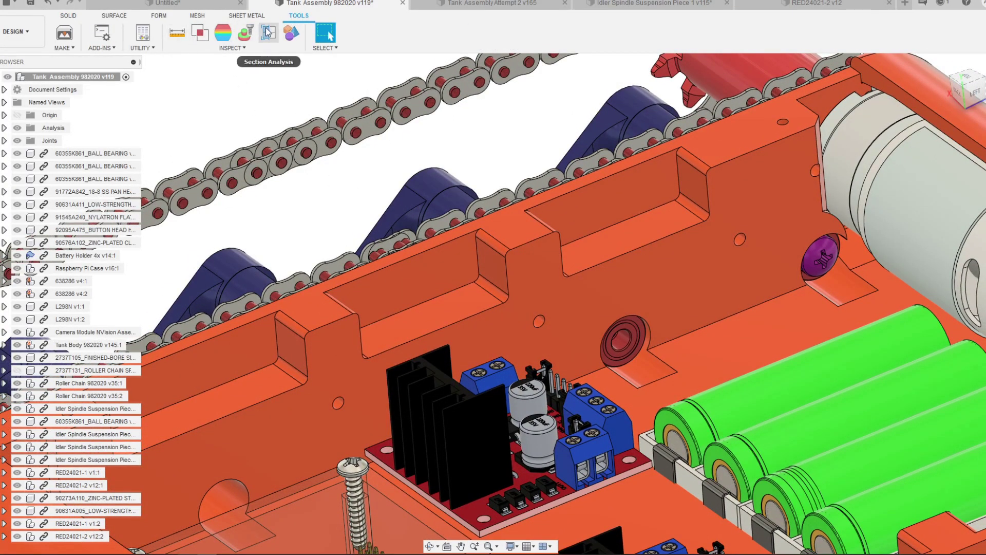
Step: Section the assembly from the hull wall's recess face at a Y distance of -1.089 in, through an arm's pivot
{"action": "left_click", "coordinate": [495, 273]}
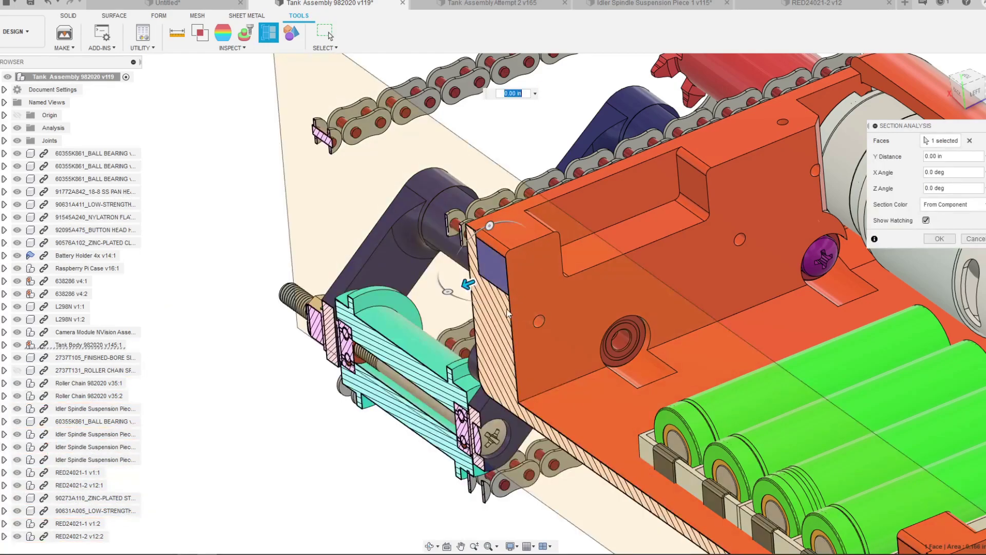
{"action": "left_click_drag", "start_coordinate": [469, 285], "coordinate": [582, 250]}
{"action": "middle_click_drag", "start_coordinate": [591, 437], "coordinate": [660, 396], "text": "shift"}
{"action": "scroll", "coordinate": [648, 308], "scroll_direction": "up", "scroll_amount": 3}
{"action": "middle_click_drag", "start_coordinate": [646, 300], "coordinate": [579, 372]}
{"action": "scroll", "coordinate": [587, 273], "scroll_direction": "up", "scroll_amount": 1}
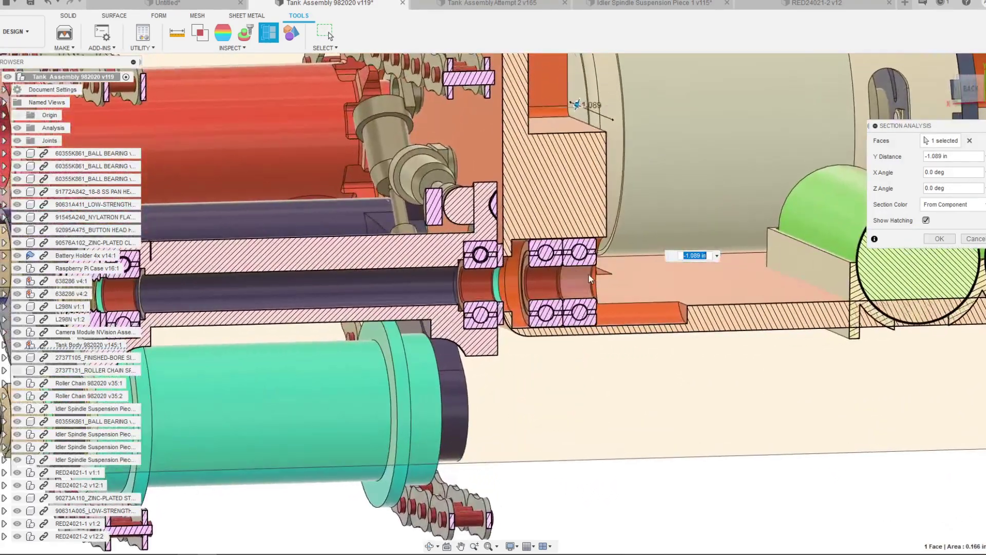
Step: Examine the sectioned pivot's bearings, washers and nut between the suspension arm and the hull wall
{"action": "middle_click_drag", "start_coordinate": [350, 277], "coordinate": [288, 288], "text": "shift"}
{"action": "scroll", "coordinate": [540, 288], "scroll_direction": "down", "scroll_amount": 3}
{"action": "middle_click_drag", "start_coordinate": [611, 293], "coordinate": [577, 310], "text": "shift"}
{"action": "middle_click_drag", "start_coordinate": [334, 288], "coordinate": [473, 291], "text": "shift"}
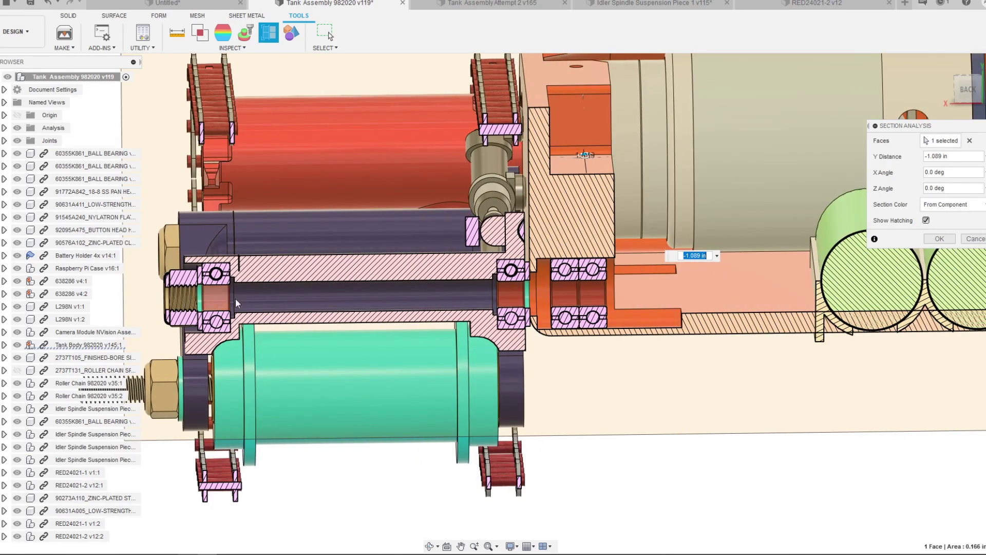
{"action": "middle_click_drag", "start_coordinate": [651, 381], "coordinate": [670, 399], "text": "shift"}
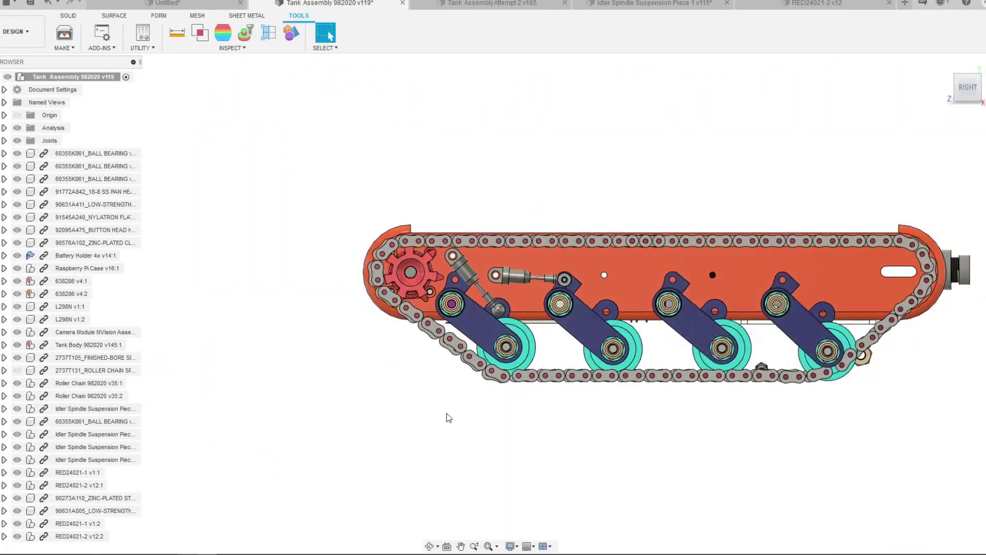
Step: Swing the second suspension arm by its wheel axle to test its pivoting motion in the side view
{"action": "scroll", "coordinate": [538, 351], "scroll_direction": "up", "scroll_amount": 4}
{"action": "scroll", "coordinate": [547, 341], "scroll_direction": "down", "scroll_amount": 2}
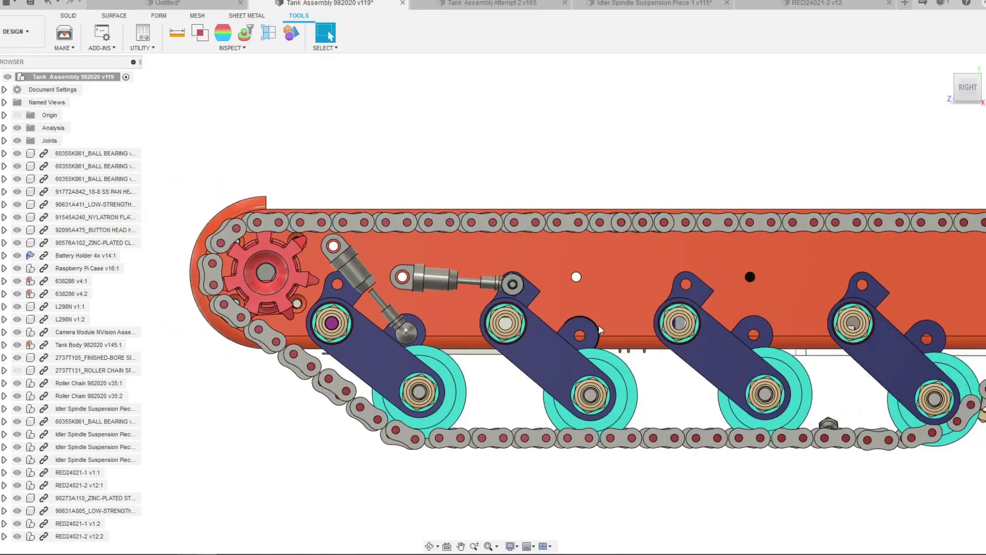
{"action": "scroll", "coordinate": [544, 393], "scroll_direction": "up", "scroll_amount": 3}
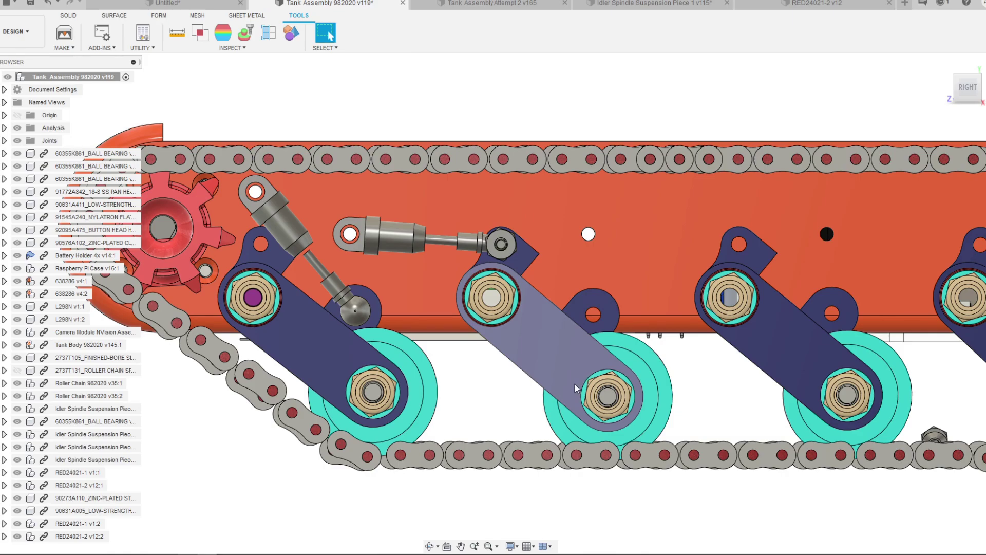
{"action": "left_click", "coordinate": [609, 399]}
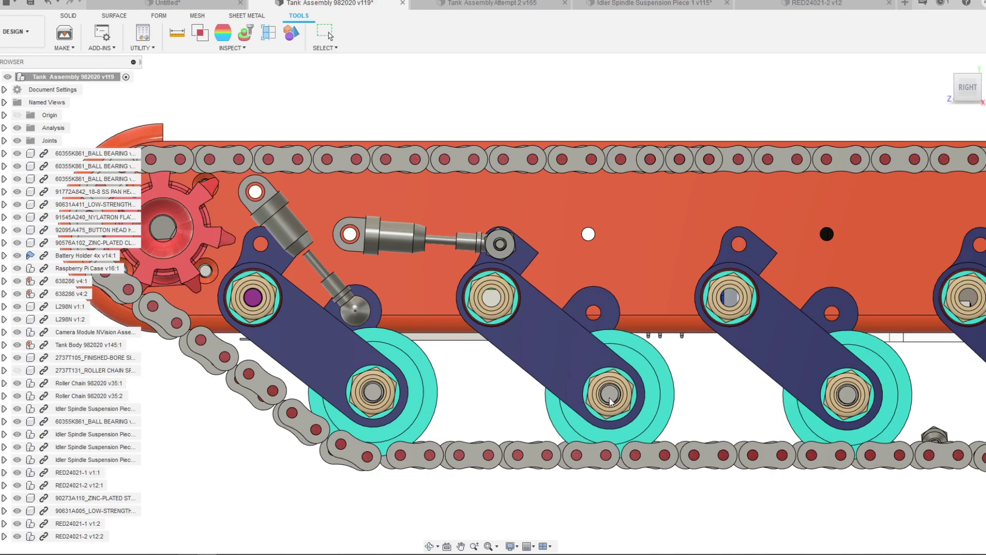
{"action": "mouse_move", "coordinate": [610, 398]}
{"action": "left_mouse_down"}
{"action": "mouse_move", "coordinate": [655, 328]}
{"action": "mouse_move", "coordinate": [652, 366]}
{"action": "mouse_move", "coordinate": [664, 276]}
{"action": "mouse_move", "coordinate": [664, 349]}
{"action": "mouse_move", "coordinate": [667, 299]}
{"action": "mouse_move", "coordinate": [658, 356]}
{"action": "mouse_move", "coordinate": [608, 416]}
{"action": "left_mouse_up"}
Step: Examine the two shock absorbers, their ball-joint ends and their mounting points on the arms and hull
{"action": "scroll", "coordinate": [336, 221], "scroll_direction": "up", "scroll_amount": 6}
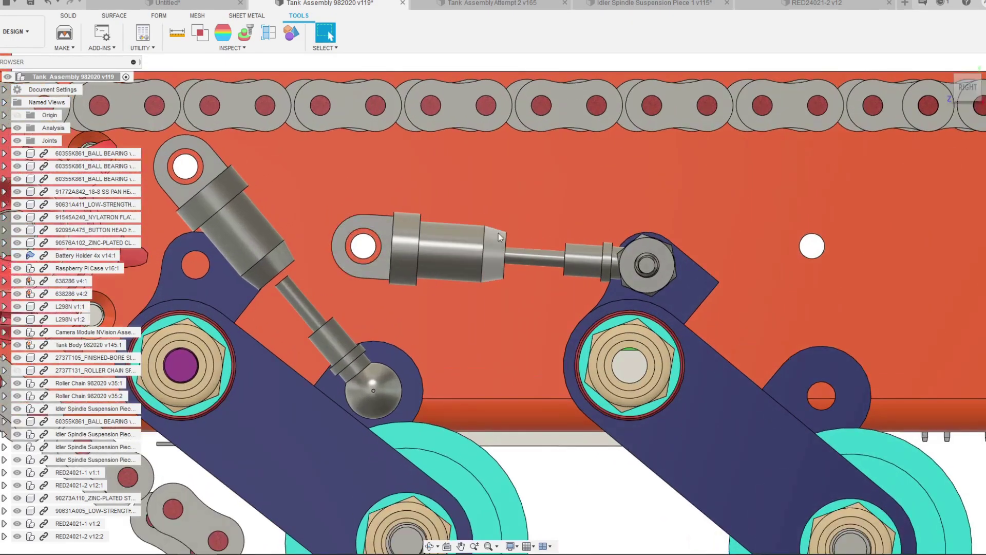
{"action": "middle_click_drag", "start_coordinate": [497, 270], "coordinate": [622, 289], "text": "shift"}
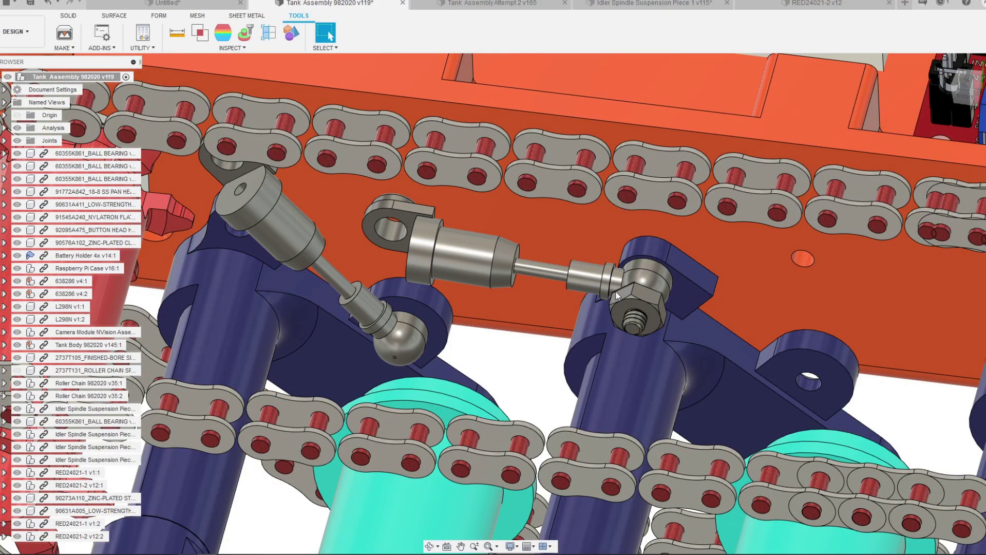
{"action": "scroll", "coordinate": [621, 289], "scroll_direction": "down", "scroll_amount": 3}
{"action": "middle_click_drag", "start_coordinate": [620, 288], "coordinate": [442, 275], "text": "shift"}
{"action": "scroll", "coordinate": [431, 271], "scroll_direction": "up", "scroll_amount": 3}
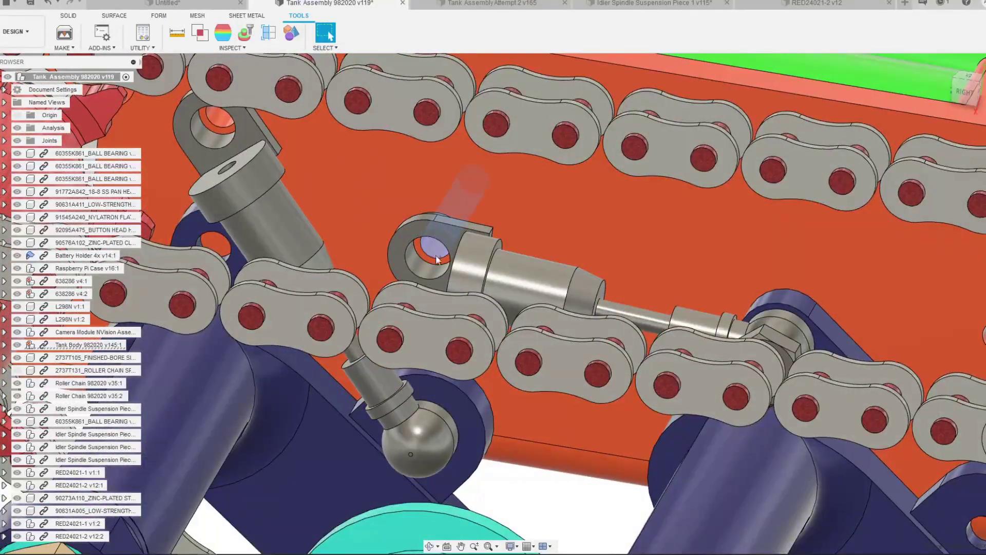
{"action": "scroll", "coordinate": [436, 255], "scroll_direction": "down", "scroll_amount": 6}
{"action": "scroll", "coordinate": [556, 332], "scroll_direction": "up", "scroll_amount": 3}
{"action": "middle_click_drag", "start_coordinate": [559, 337], "coordinate": [612, 245], "text": "shift"}
{"action": "scroll", "coordinate": [628, 268], "scroll_direction": "up", "scroll_amount": 3}
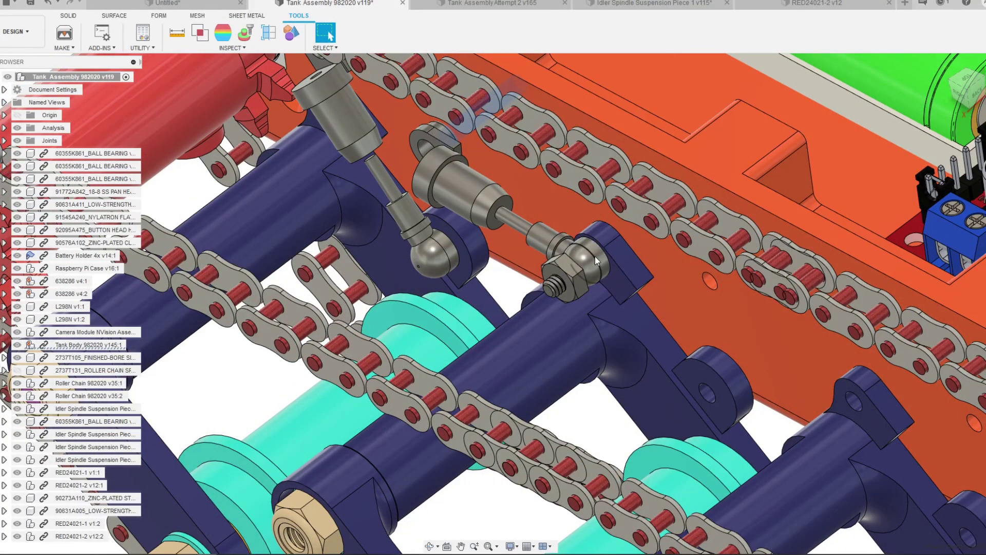
{"action": "scroll", "coordinate": [595, 255], "scroll_direction": "down", "scroll_amount": 5}
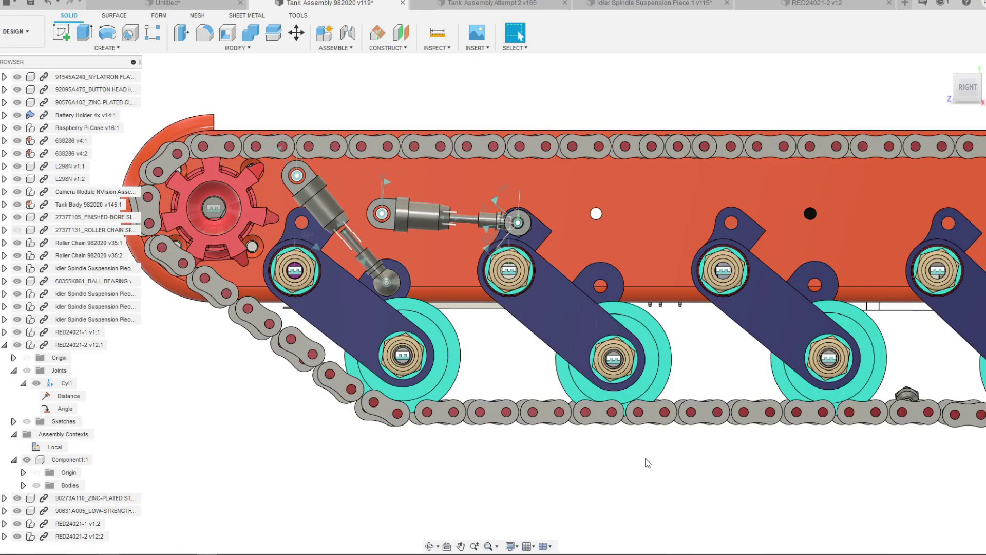
Step: Inspect the rotation limits of the joint between the horizontal shock absorber and second suspension arm, trying minimum and maximum limits without keeping them
{"action": "scroll", "coordinate": [485, 282], "scroll_direction": "up", "scroll_amount": 5}
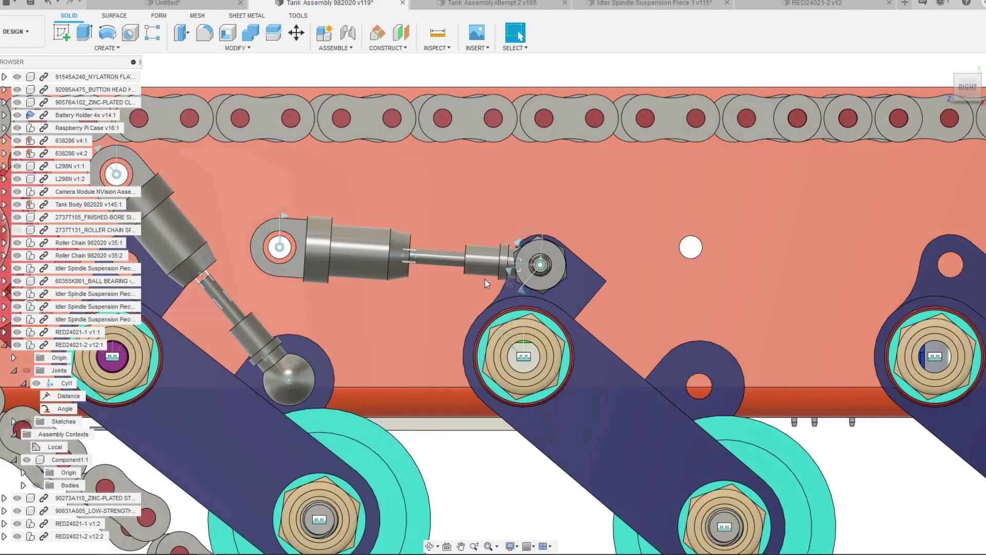
{"action": "scroll", "coordinate": [437, 287], "scroll_direction": "down", "scroll_amount": 2}
{"action": "scroll", "coordinate": [509, 259], "scroll_direction": "up", "scroll_amount": 3}
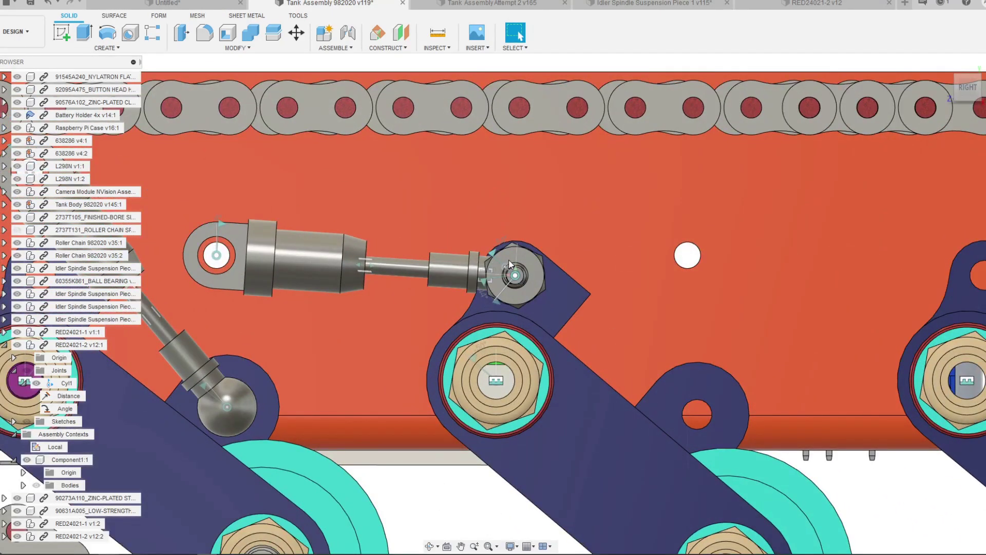
{"action": "scroll", "coordinate": [509, 262], "scroll_direction": "up", "scroll_amount": 3}
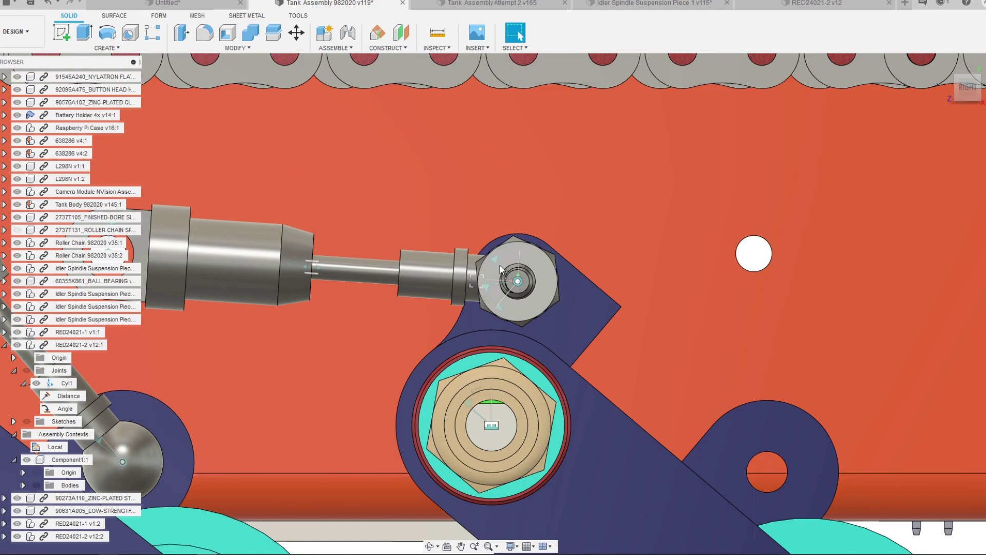
{"action": "right_click", "coordinate": [494, 261]}
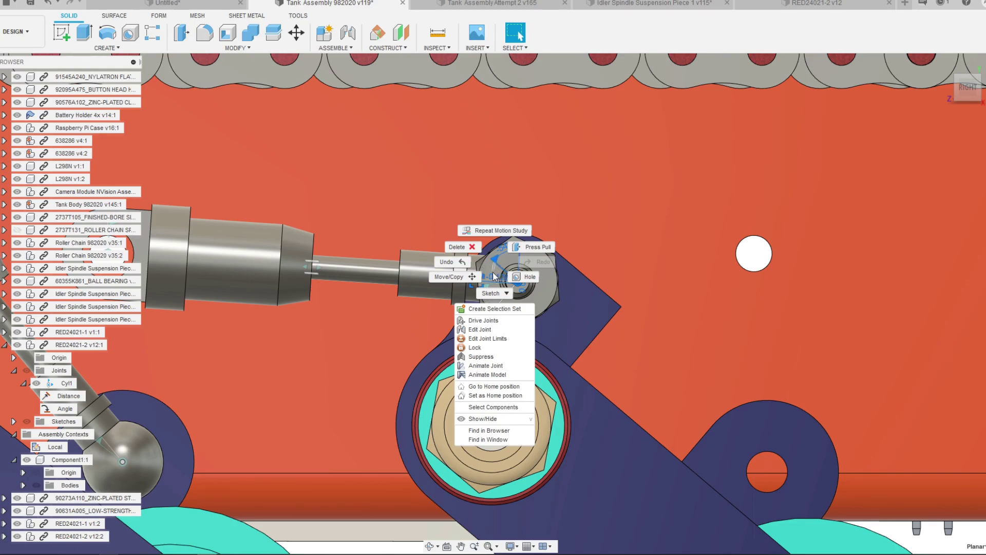
{"action": "left_click", "coordinate": [495, 338]}
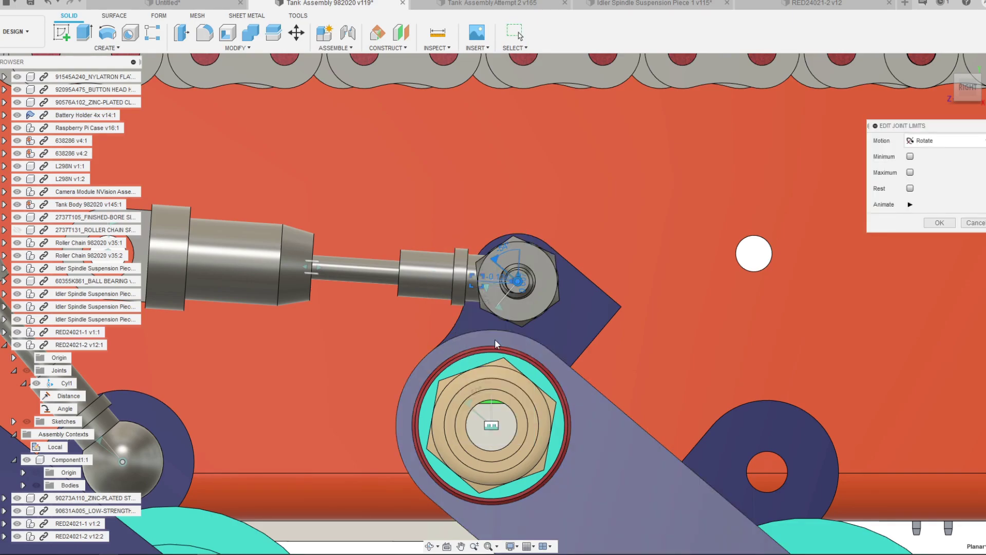
{"action": "left_click_drag", "start_coordinate": [907, 131], "coordinate": [580, 163]}
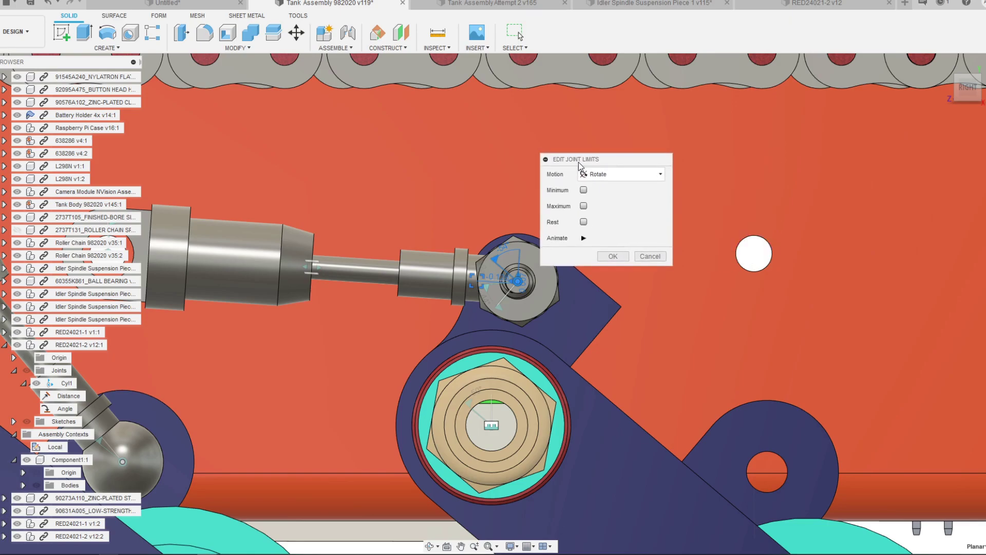
{"action": "scroll", "coordinate": [513, 297], "scroll_direction": "down", "scroll_amount": 1}
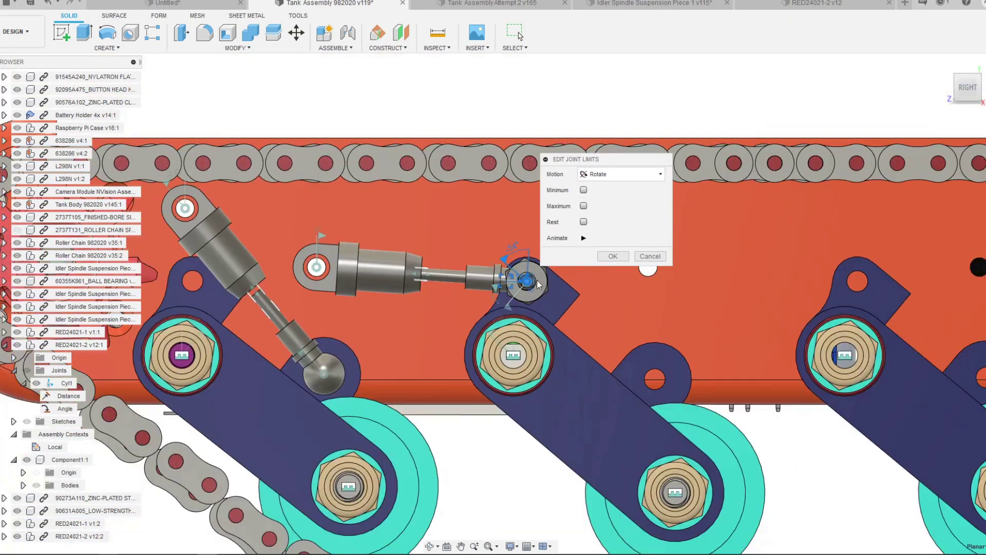
{"action": "scroll", "coordinate": [538, 285], "scroll_direction": "up", "scroll_amount": 2}
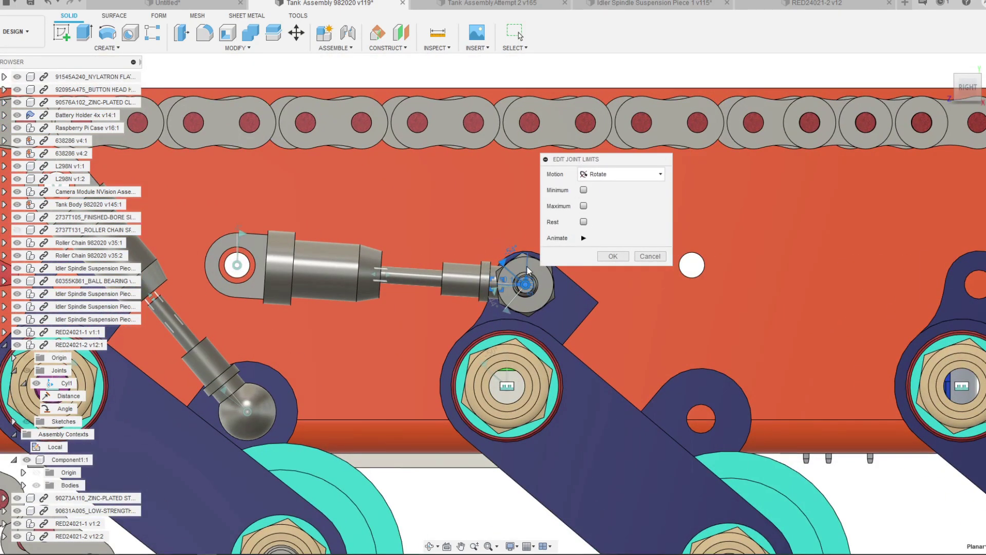
{"action": "left_click", "coordinate": [584, 190]}
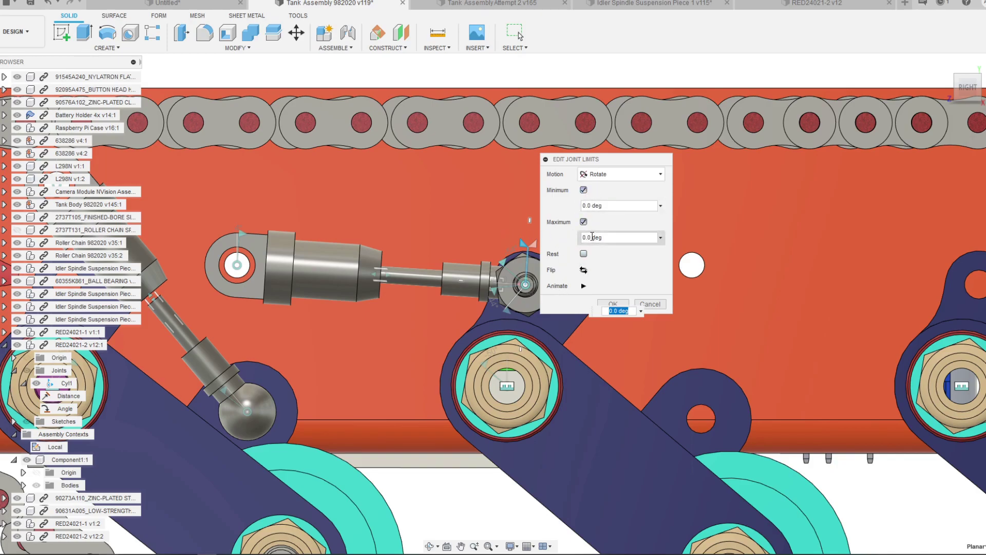
{"action": "left_click", "coordinate": [663, 304]}
Step: Swing the second suspension arm in the side view to test how its attached shock absorber follows
{"action": "scroll", "coordinate": [513, 362], "scroll_direction": "down", "scroll_amount": 6}
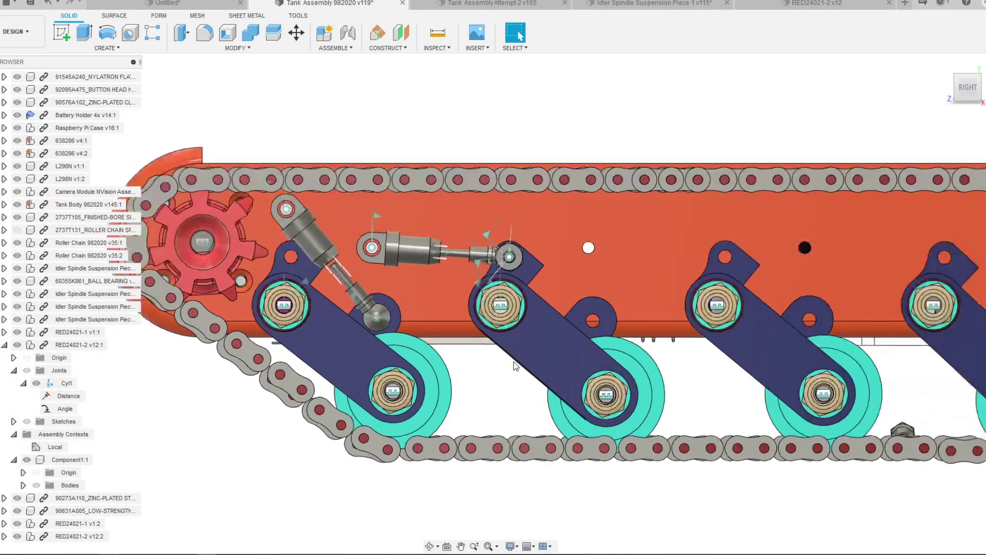
{"action": "scroll", "coordinate": [584, 371], "scroll_direction": "up", "scroll_amount": 2}
{"action": "left_click_drag", "start_coordinate": [588, 369], "coordinate": [567, 409]}
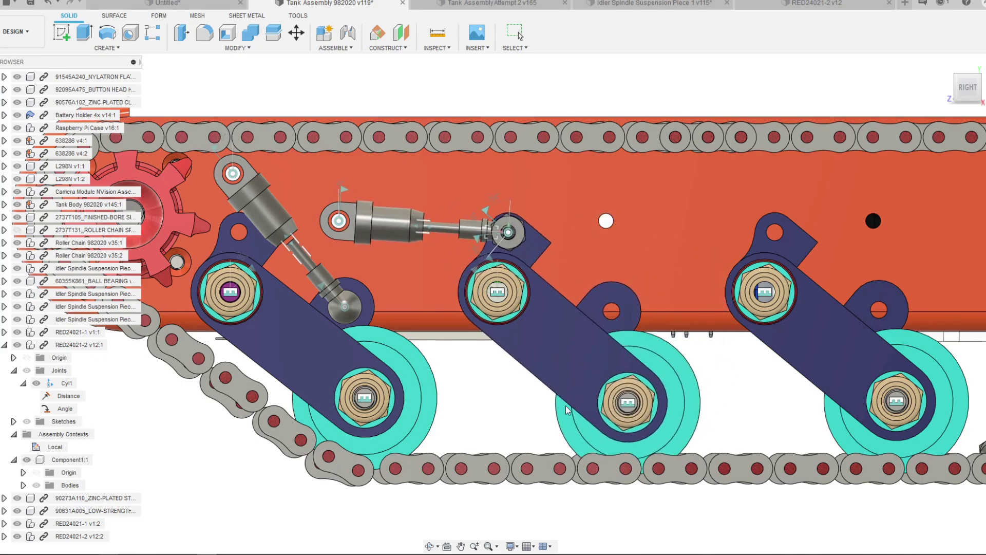
{"action": "scroll", "coordinate": [487, 228], "scroll_direction": "up", "scroll_amount": 2}
{"action": "left_click_drag", "start_coordinate": [662, 434], "coordinate": [551, 420]}
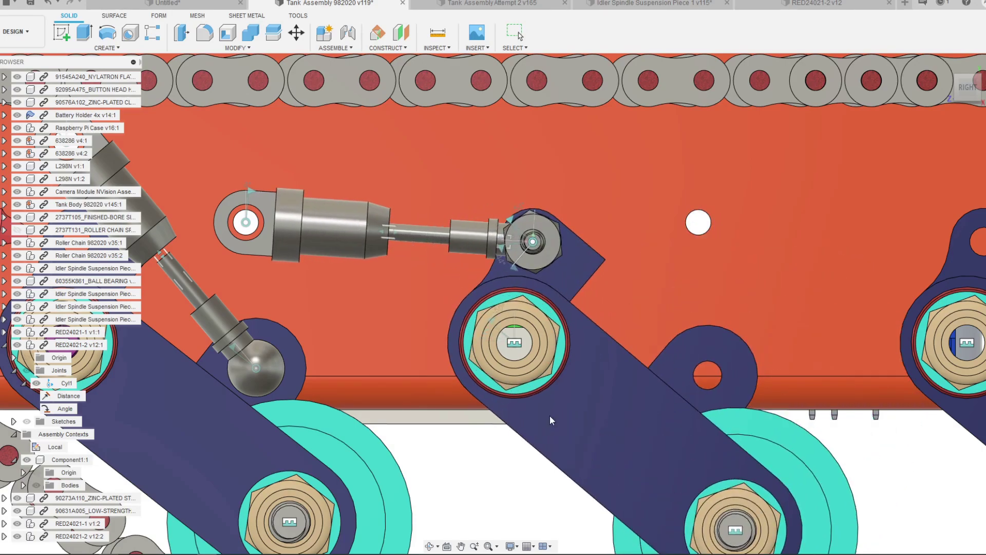
Step: Examine the horizontal shock absorber's piston rod and its rod end's connection to the second suspension arm
{"action": "scroll", "coordinate": [479, 236], "scroll_direction": "down", "scroll_amount": 4}
{"action": "scroll", "coordinate": [459, 239], "scroll_direction": "up", "scroll_amount": 5}
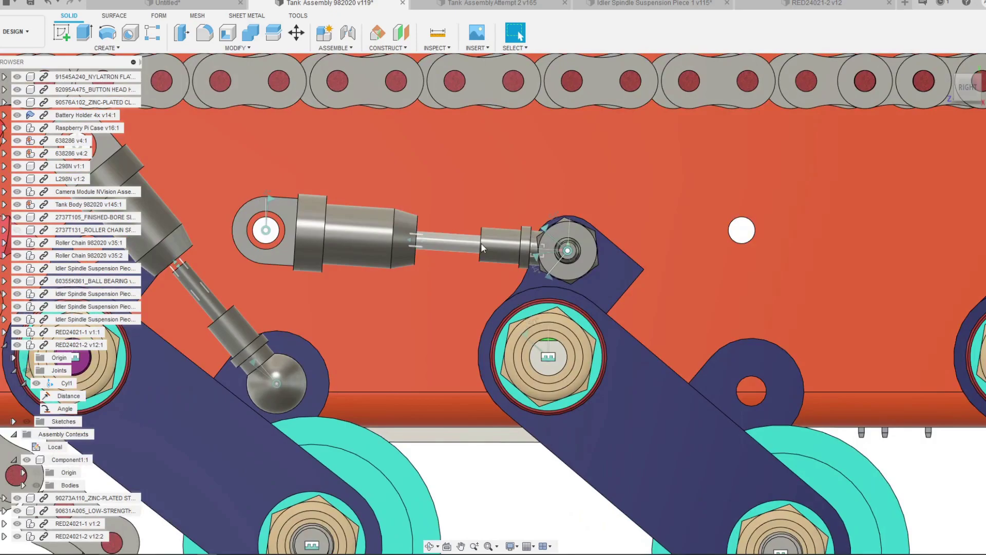
{"action": "scroll", "coordinate": [484, 237], "scroll_direction": "up", "scroll_amount": 5}
{"action": "scroll", "coordinate": [484, 237], "scroll_direction": "down", "scroll_amount": 2}
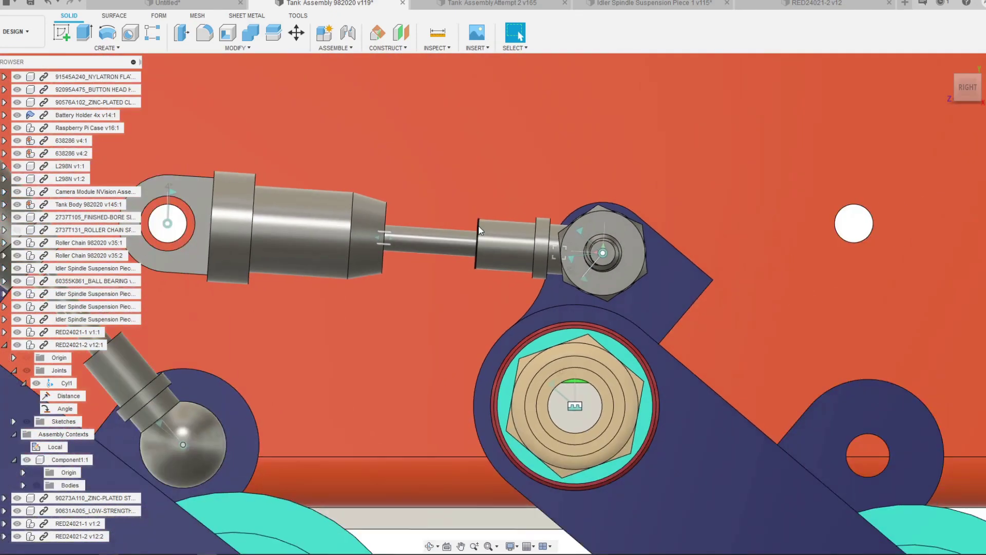
{"action": "scroll", "coordinate": [391, 227], "scroll_direction": "down", "scroll_amount": 5}
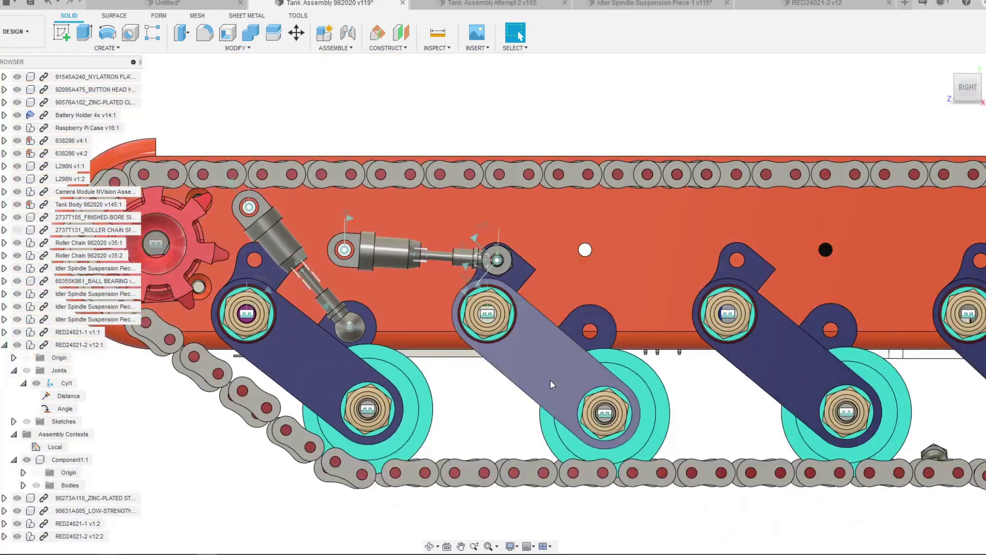
Step: Test the second suspension arm's travel again and check the shock absorber's pivot mount on the hull
{"action": "left_click_drag", "start_coordinate": [605, 319], "coordinate": [519, 399]}
{"action": "scroll", "coordinate": [347, 224], "scroll_direction": "up", "scroll_amount": 5}
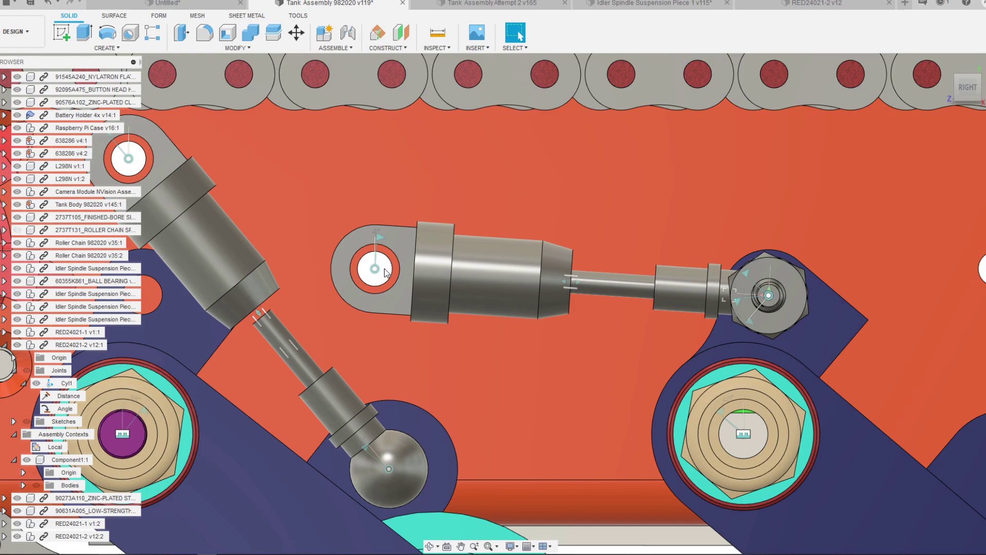
{"action": "scroll", "coordinate": [387, 273], "scroll_direction": "down", "scroll_amount": 10}
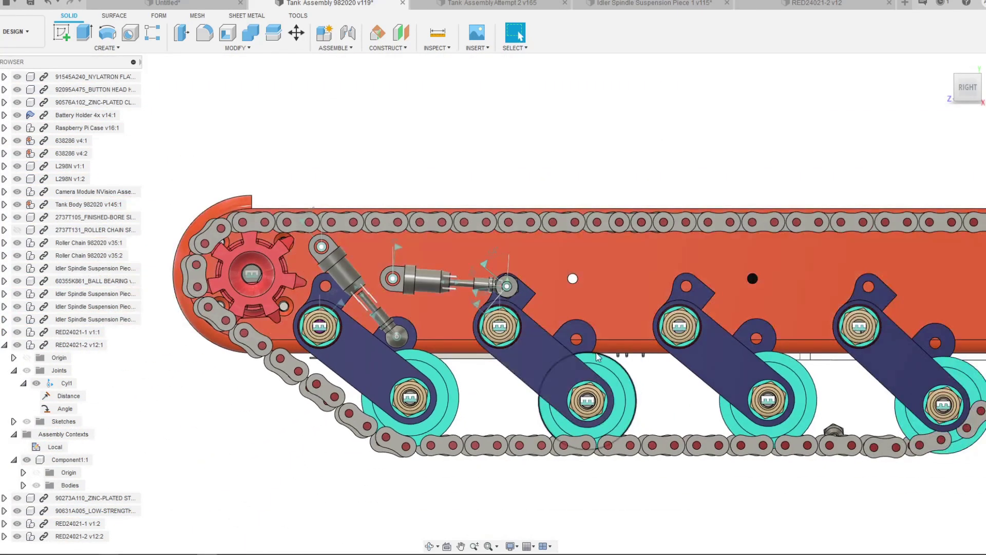
{"action": "scroll", "coordinate": [598, 357], "scroll_direction": "up", "scroll_amount": 3}
{"action": "left_click_drag", "start_coordinate": [538, 400], "coordinate": [432, 426]}
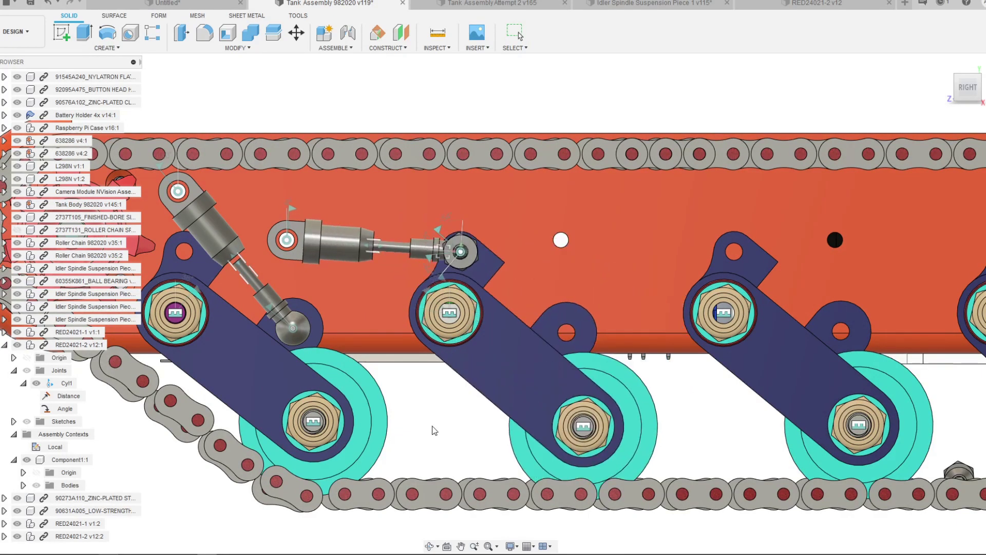
Step: Examine the suspension arms, wheels and shock absorbers inside the roller chains from an angled view
{"action": "scroll", "coordinate": [538, 308], "scroll_direction": "down", "scroll_amount": 4}
{"action": "scroll", "coordinate": [597, 352], "scroll_direction": "up", "scroll_amount": 2}
{"action": "scroll", "coordinate": [597, 356], "scroll_direction": "up", "scroll_amount": 2}
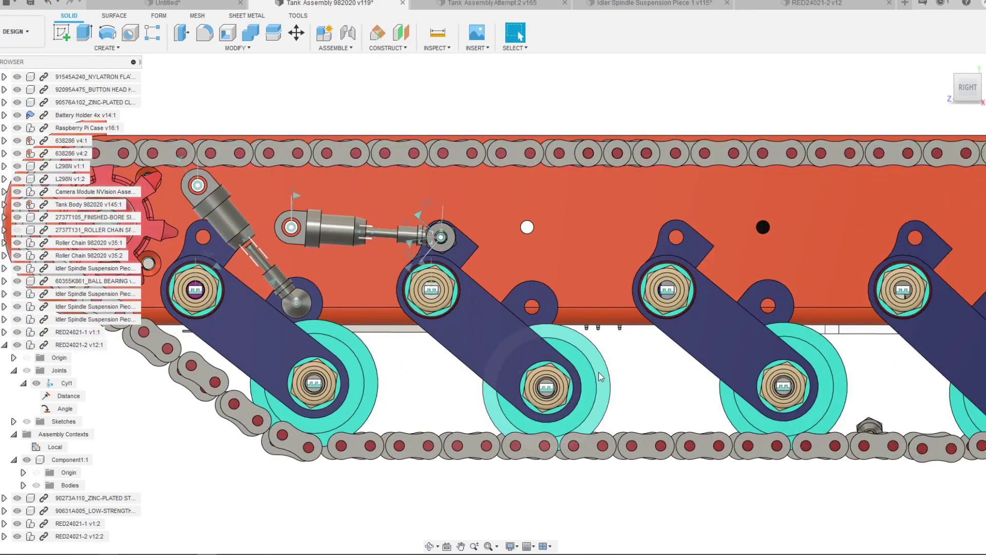
{"action": "middle_click_drag", "start_coordinate": [661, 399], "coordinate": [638, 395], "text": "shift"}
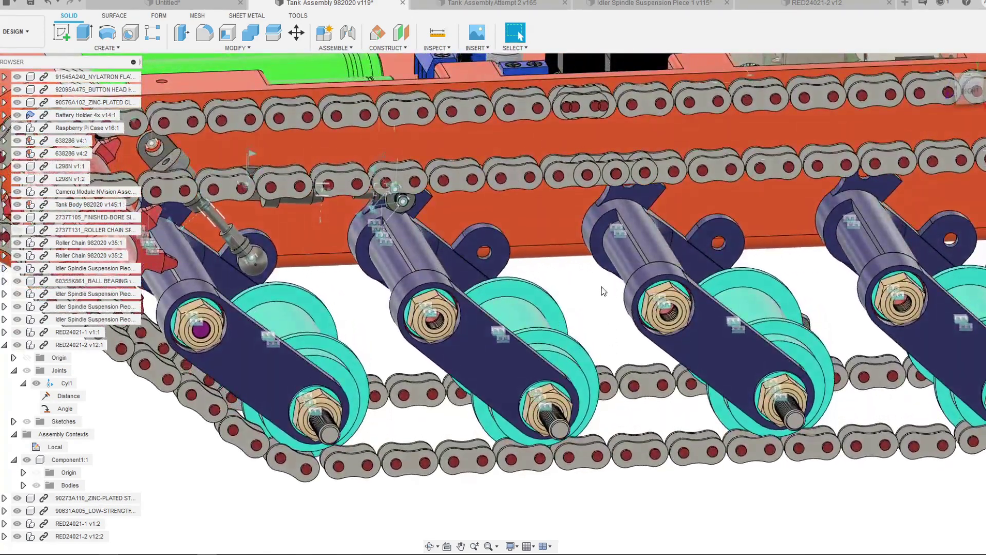
{"action": "middle_click_drag", "start_coordinate": [603, 291], "coordinate": [643, 267], "text": "shift"}
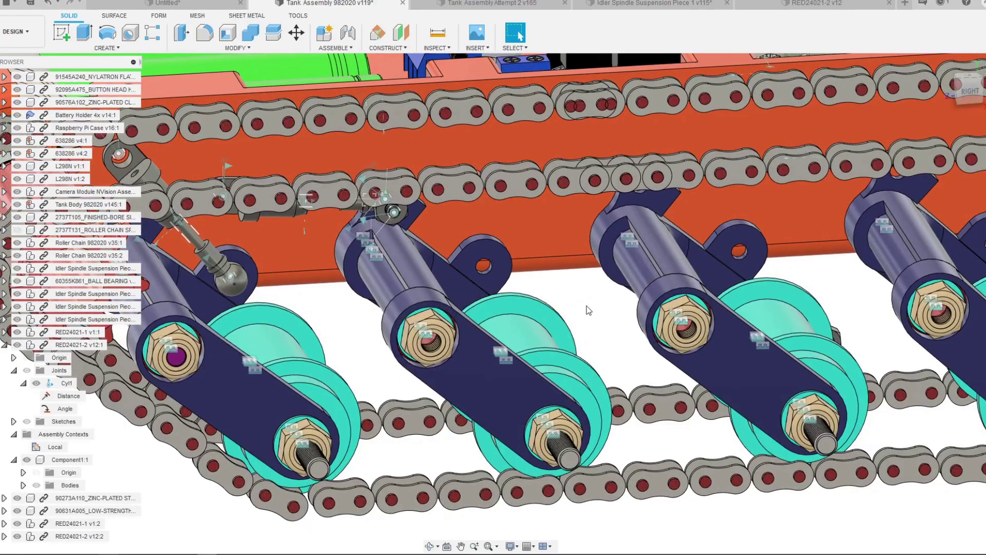
{"action": "middle_click_drag", "start_coordinate": [590, 310], "coordinate": [608, 329], "text": "shift"}
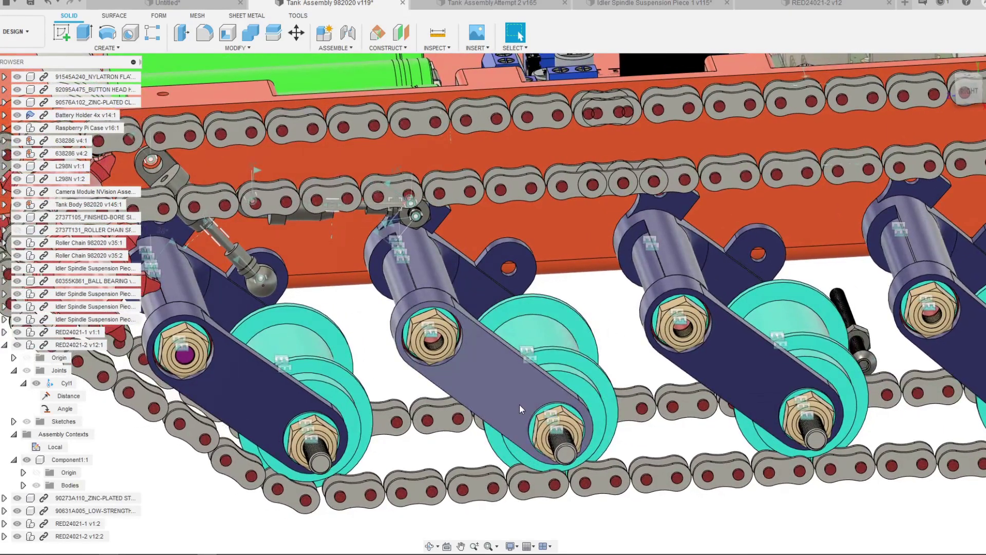
{"action": "middle_click_drag", "start_coordinate": [519, 405], "coordinate": [531, 444], "text": "shift"}
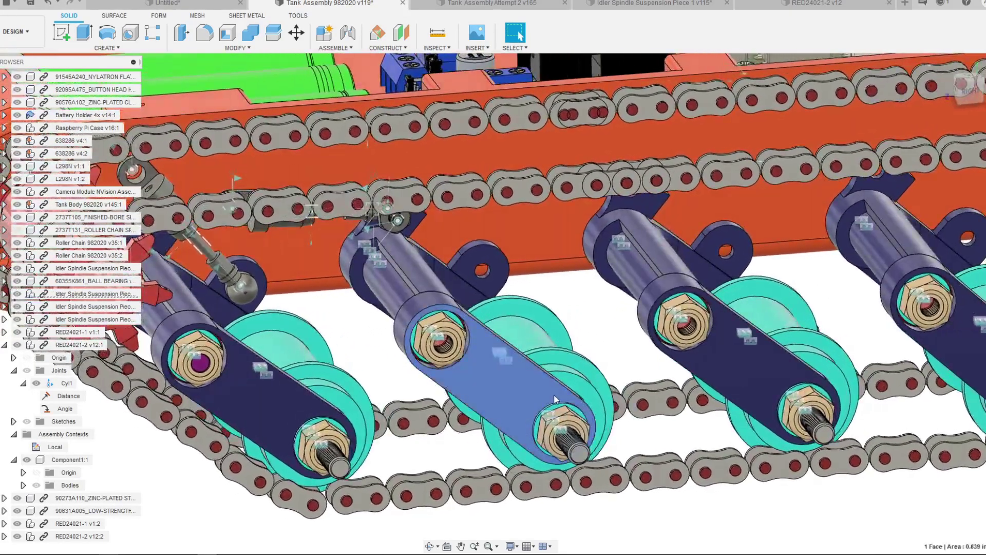
Step: Swing the second suspension arm up past the upper chain run and back down to test its full rotation
{"action": "left_click_drag", "start_coordinate": [538, 426], "coordinate": [637, 440]}
{"action": "middle_click_drag", "start_coordinate": [638, 440], "coordinate": [598, 363], "text": "shift"}
{"action": "left_click_drag", "start_coordinate": [581, 335], "coordinate": [745, 369]}
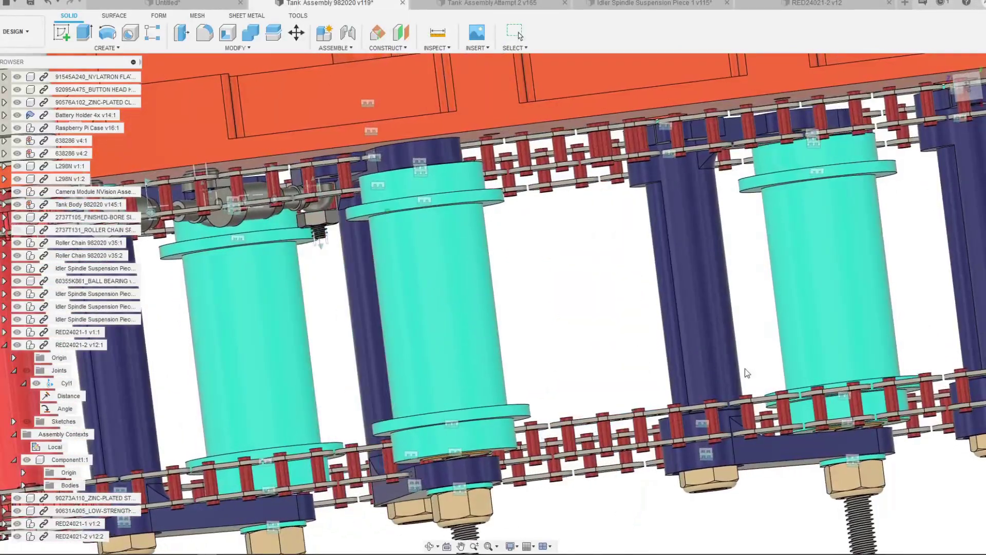
{"action": "middle_click_drag", "start_coordinate": [745, 368], "coordinate": [687, 377], "text": "shift"}
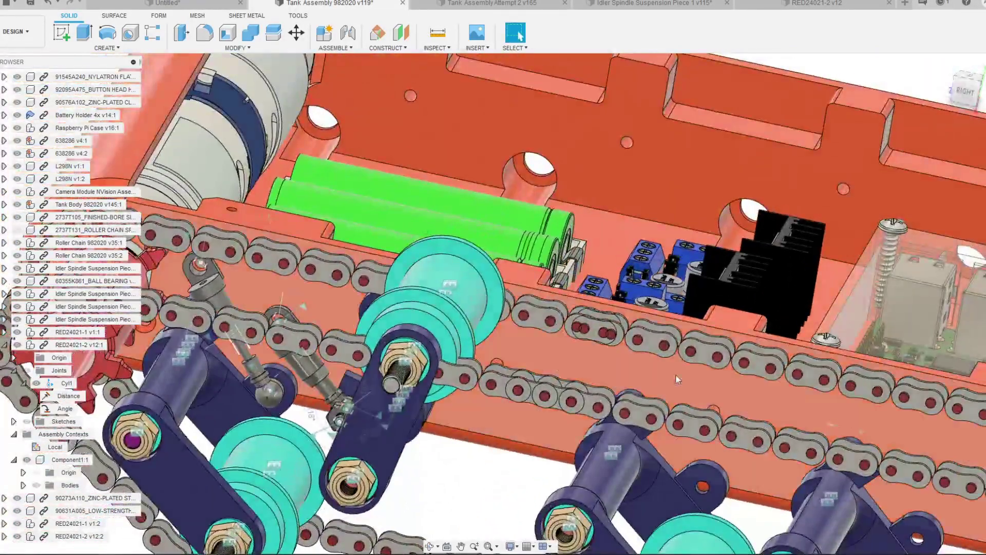
{"action": "left_click", "coordinate": [958, 90]}
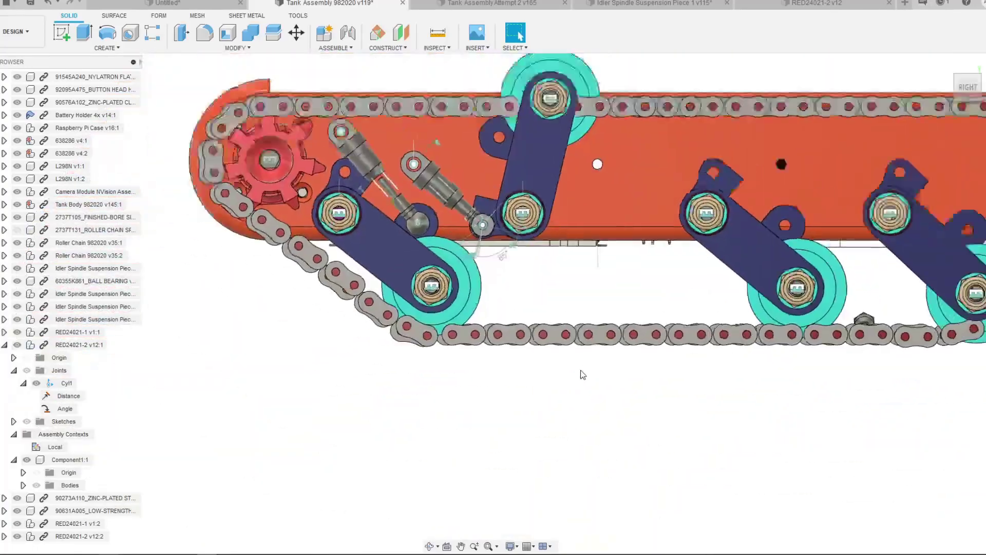
{"action": "left_click_drag", "start_coordinate": [633, 245], "coordinate": [687, 232]}
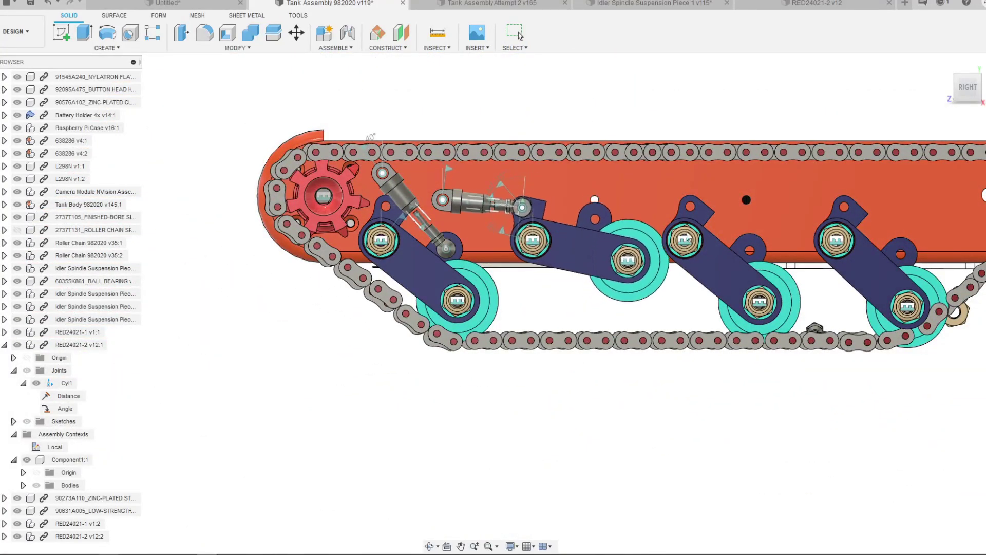
Step: Move the raised second suspension arm and inspect its clearance to the third arm from the front and right side
{"action": "scroll", "coordinate": [681, 237], "scroll_direction": "up", "scroll_amount": 5}
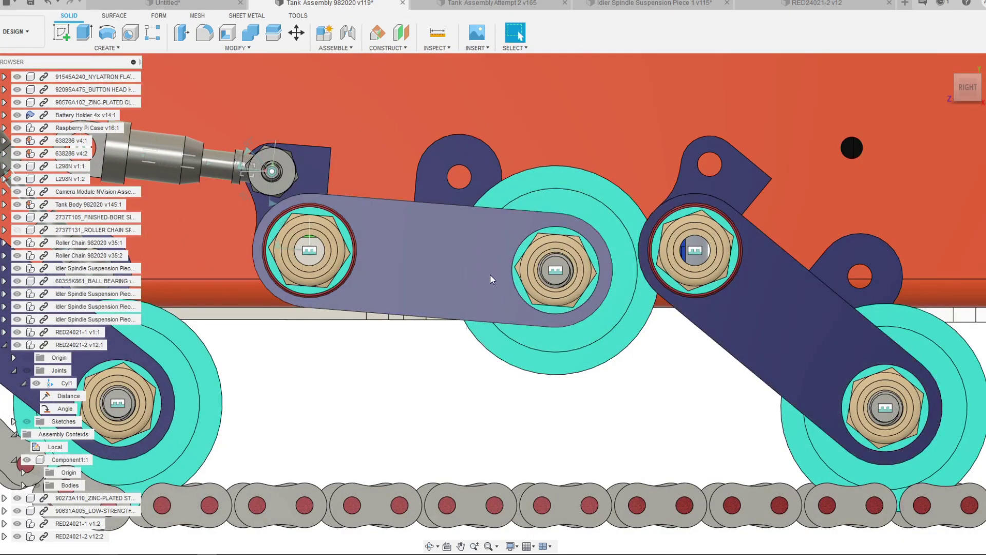
{"action": "left_click_drag", "start_coordinate": [473, 329], "coordinate": [603, 302]}
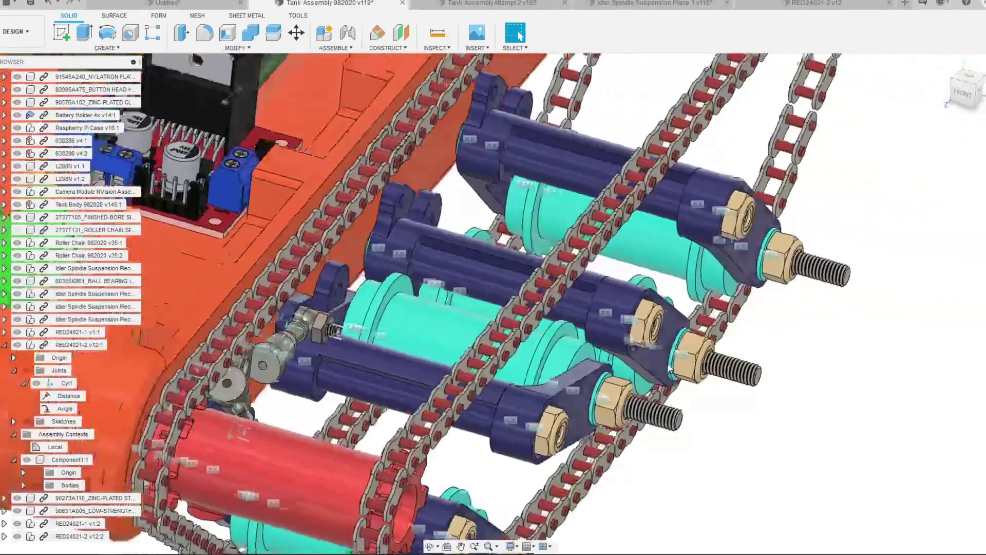
{"action": "middle_click_drag", "start_coordinate": [669, 368], "coordinate": [984, 174], "text": "shift"}
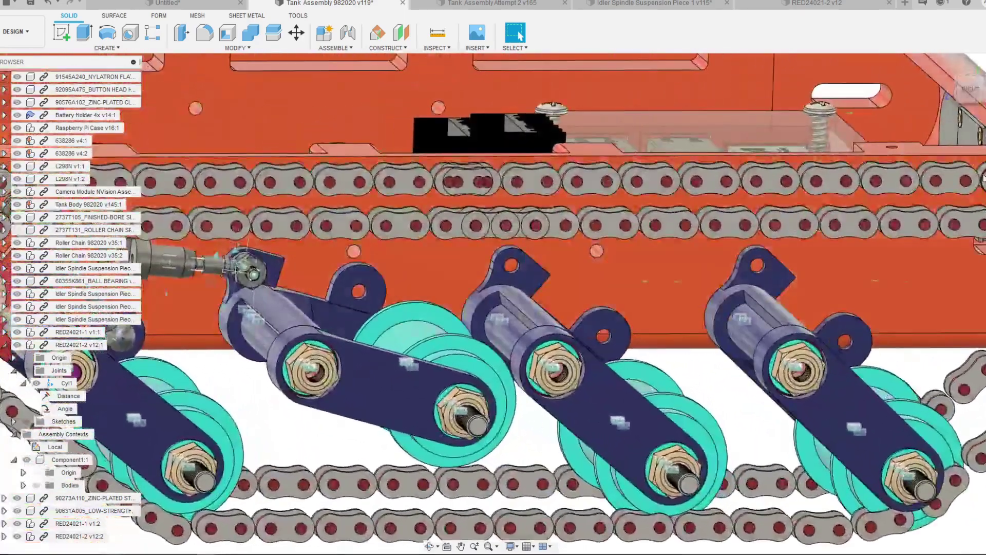
{"action": "left_click", "coordinate": [969, 88]}
{"action": "scroll", "coordinate": [318, 266], "scroll_direction": "up", "scroll_amount": 3}
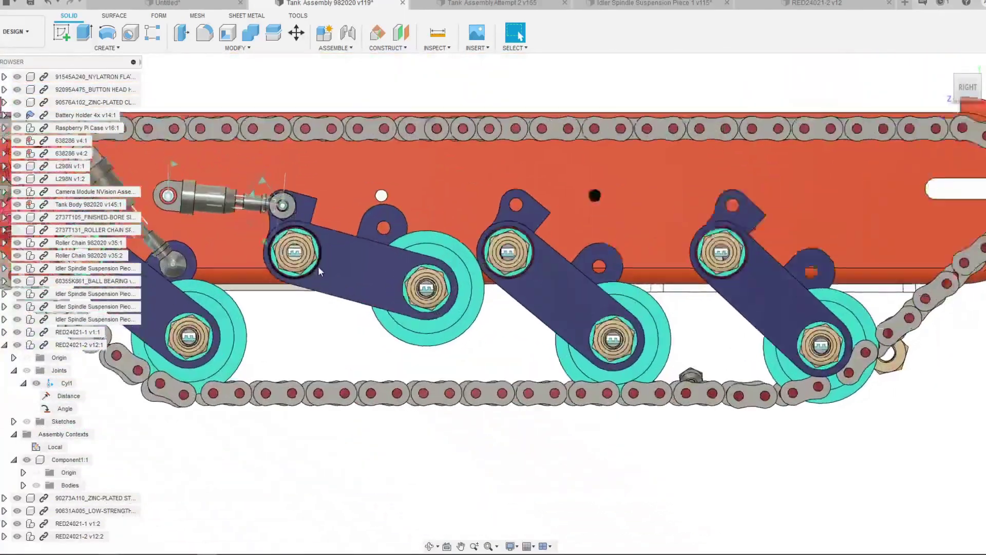
{"action": "scroll", "coordinate": [319, 266], "scroll_direction": "up", "scroll_amount": 2}
{"action": "scroll", "coordinate": [418, 312], "scroll_direction": "up", "scroll_amount": 2}
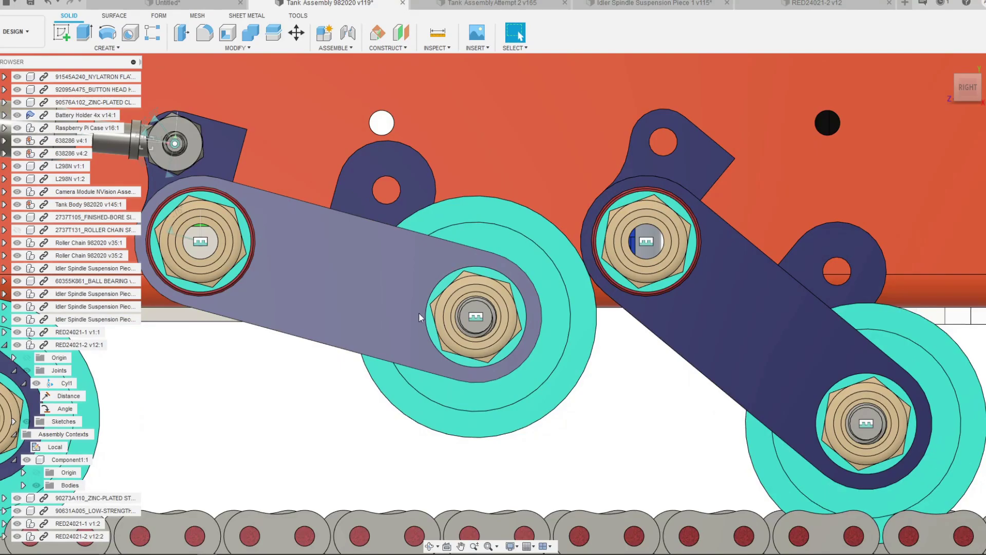
Step: Swing the second suspension arm back down parallel to the other arms and return to the right side view
{"action": "middle_click_drag", "start_coordinate": [426, 305], "coordinate": [473, 329], "text": "shift"}
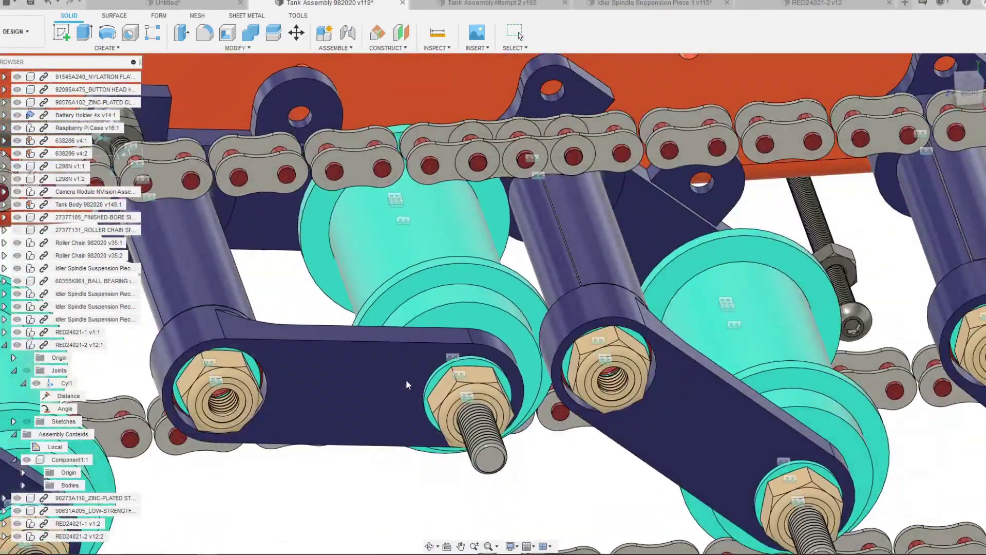
{"action": "middle_click_drag", "start_coordinate": [406, 380], "coordinate": [551, 412], "text": "shift"}
{"action": "middle_click_drag", "start_coordinate": [856, 238], "coordinate": [853, 257], "text": "shift"}
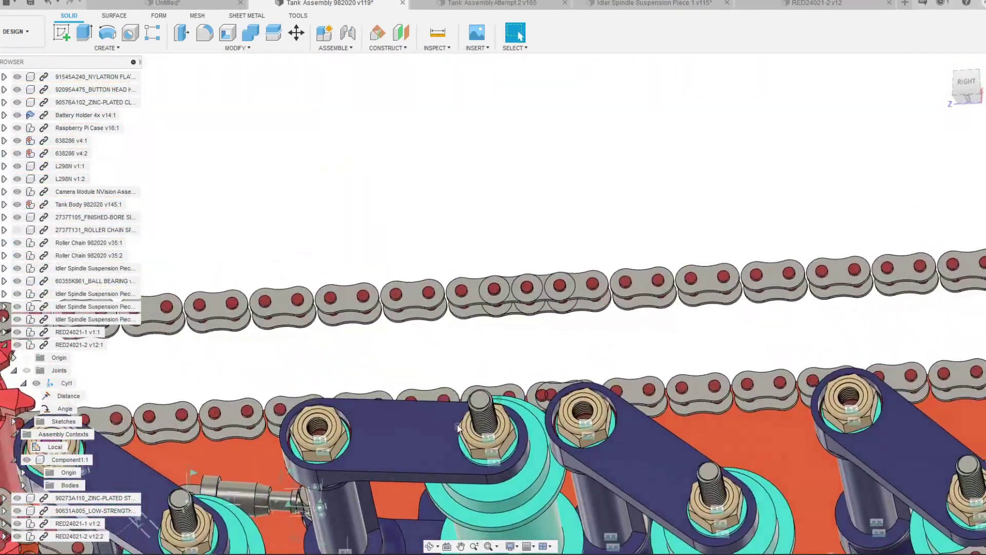
{"action": "left_click_drag", "start_coordinate": [451, 437], "coordinate": [411, 506]}
{"action": "left_click", "coordinate": [967, 83]}
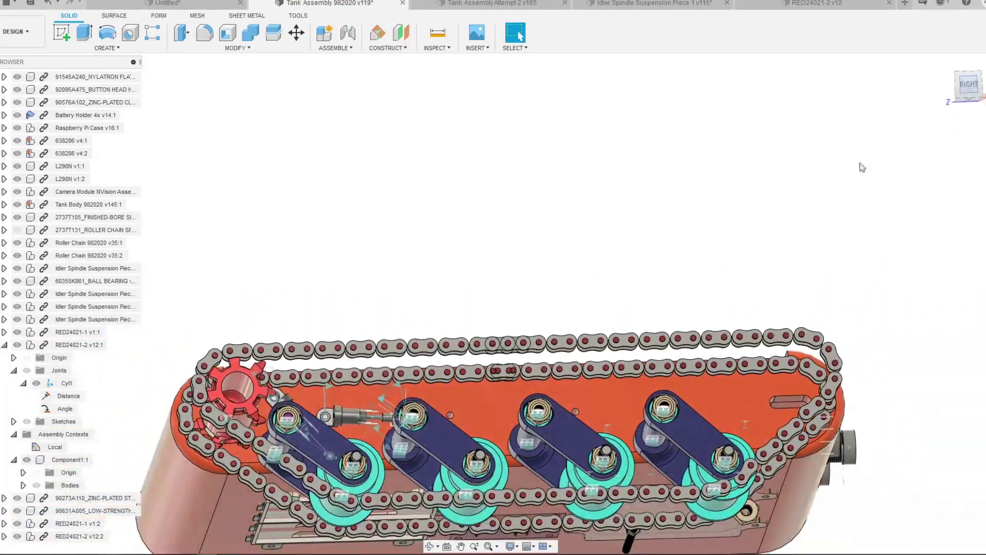
Step: Swing the first suspension arm beside the drive sprocket slightly upward to test its travel with the angled shock absorber
{"action": "scroll", "coordinate": [609, 377], "scroll_direction": "down", "scroll_amount": 5}
{"action": "scroll", "coordinate": [478, 467], "scroll_direction": "up", "scroll_amount": 10}
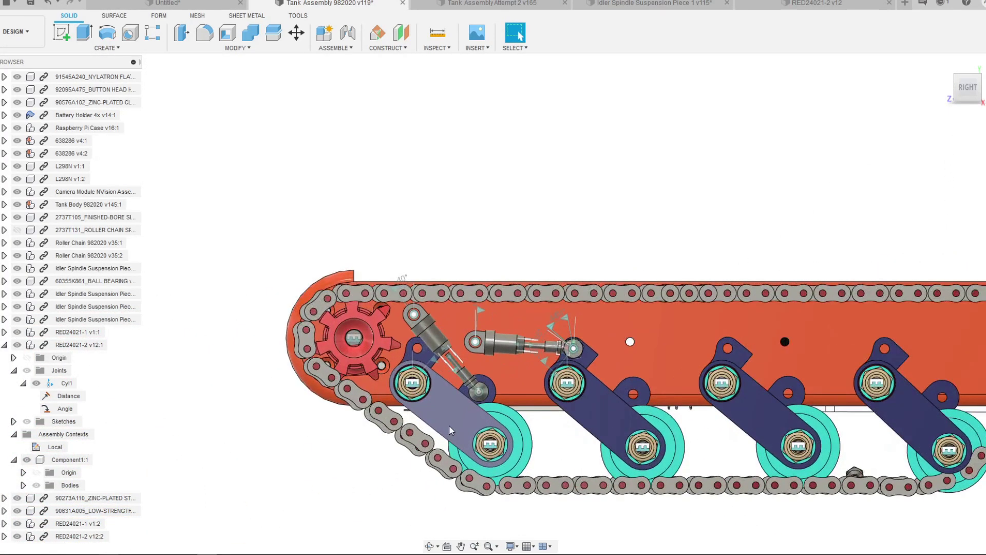
{"action": "scroll", "coordinate": [421, 313], "scroll_direction": "down", "scroll_amount": 4}
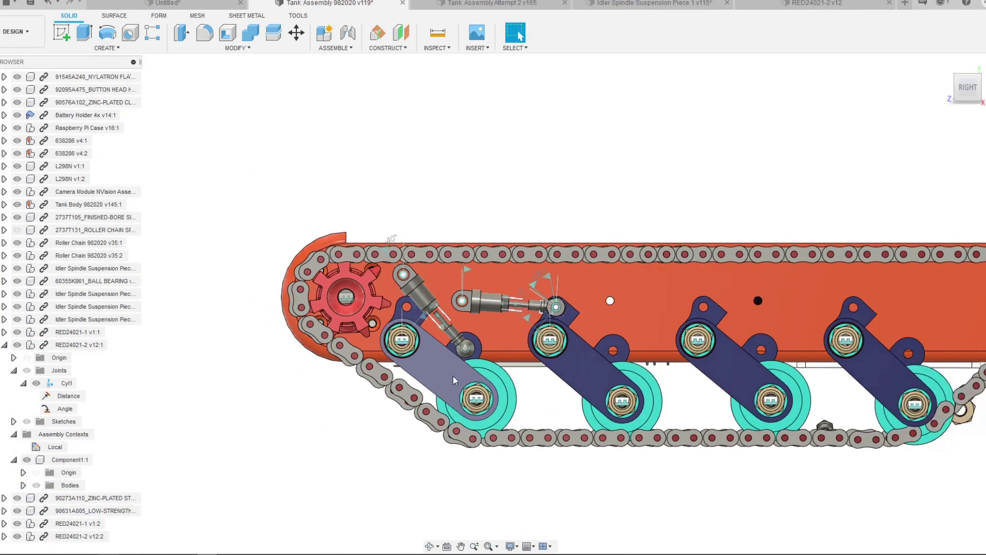
{"action": "left_click_drag", "start_coordinate": [460, 374], "coordinate": [458, 375]}
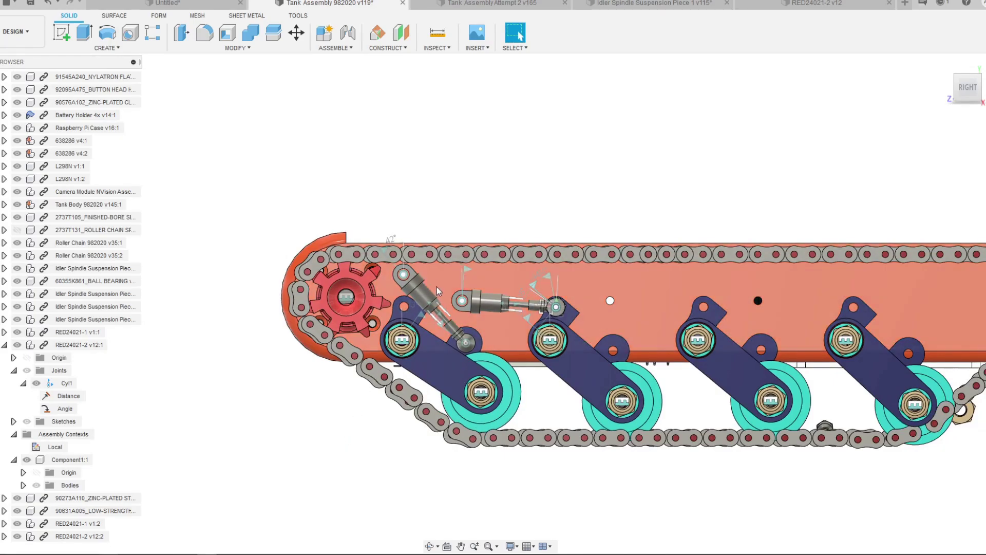
Step: Inspect both shock absorbers and their mounting points near the sprocket from angled views and return to the right side view
{"action": "scroll", "coordinate": [513, 288], "scroll_direction": "up", "scroll_amount": 2}
{"action": "scroll", "coordinate": [488, 313], "scroll_direction": "up", "scroll_amount": 3}
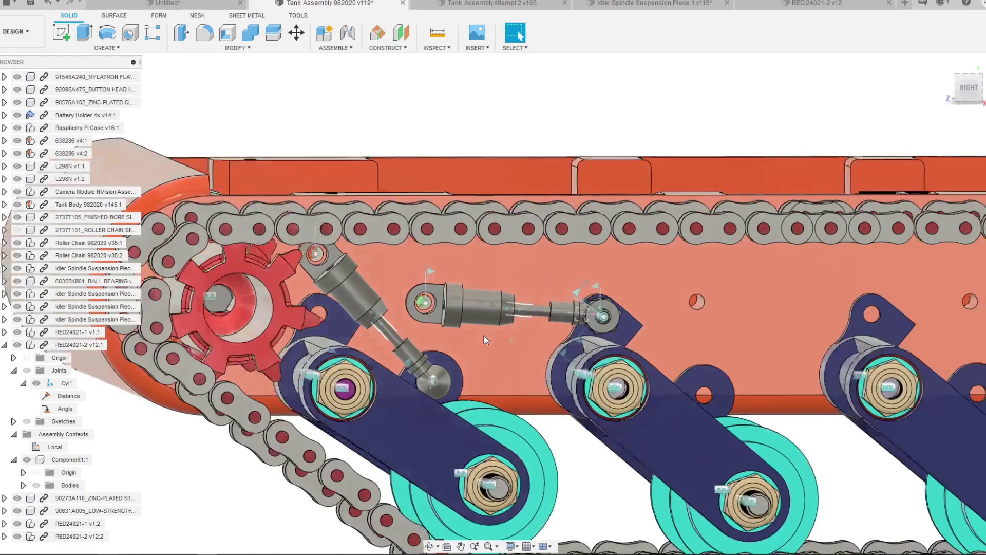
{"action": "middle_click_drag", "start_coordinate": [484, 335], "coordinate": [495, 358], "text": "shift"}
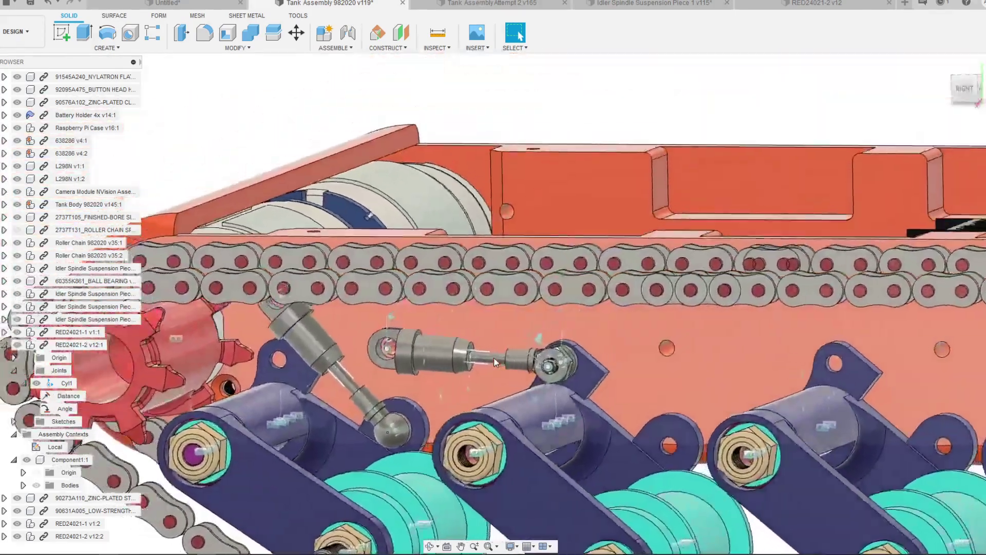
{"action": "scroll", "coordinate": [493, 359], "scroll_direction": "down", "scroll_amount": 3}
{"action": "middle_click_drag", "start_coordinate": [461, 398], "coordinate": [522, 317], "text": "shift"}
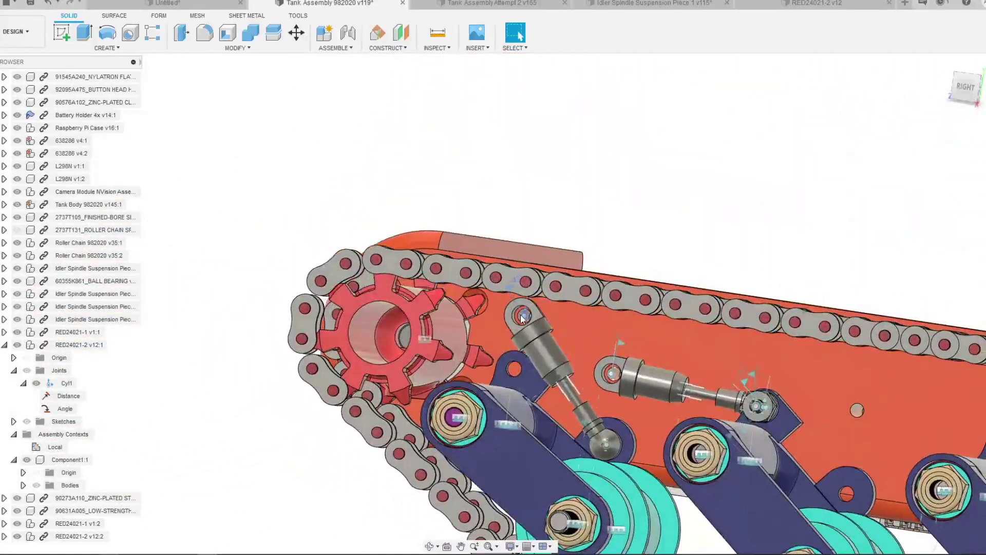
{"action": "left_click", "coordinate": [965, 89]}
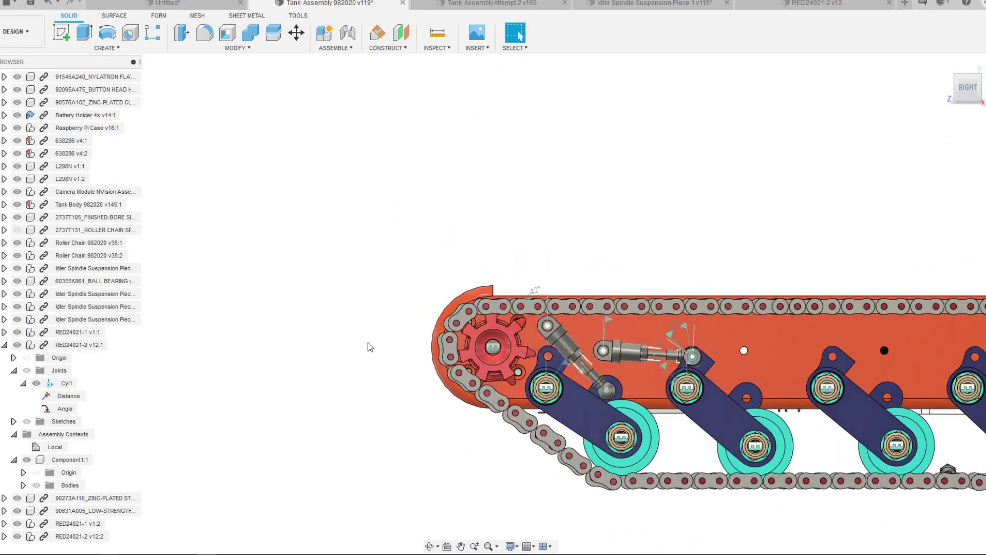
Step: Swing the first suspension arm up and down in close-up to test how its shock absorber compresses and extends
{"action": "scroll", "coordinate": [497, 420], "scroll_direction": "up", "scroll_amount": 5}
{"action": "scroll", "coordinate": [497, 421], "scroll_direction": "up", "scroll_amount": 1}
{"action": "left_click_drag", "start_coordinate": [461, 415], "coordinate": [510, 469]}
{"action": "left_click_drag", "start_coordinate": [484, 398], "coordinate": [532, 418]}
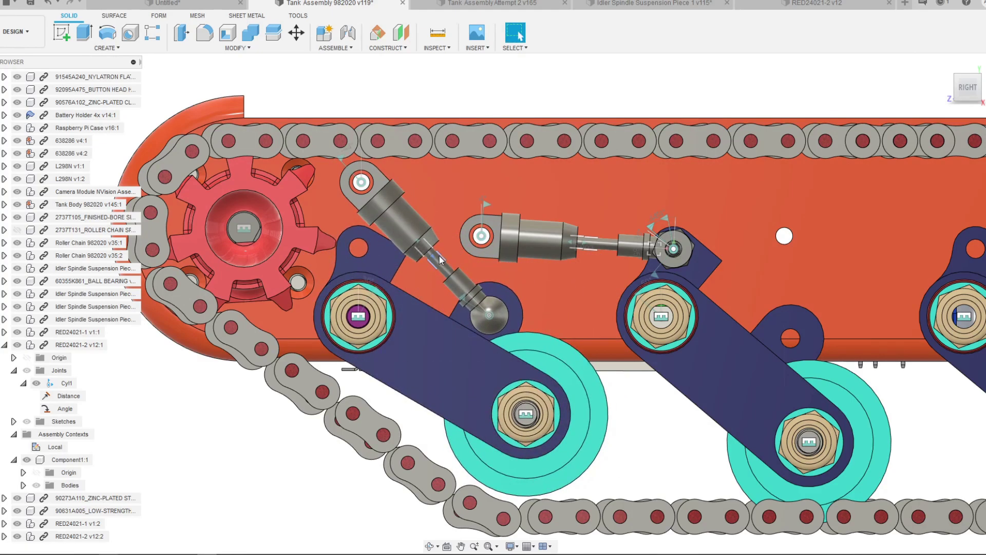
Step: Check the first arm's shock absorber from an angle, and lower the arm until it is nearly parallel to the second arm
{"action": "middle_click_drag", "start_coordinate": [443, 276], "coordinate": [466, 276], "text": "shift"}
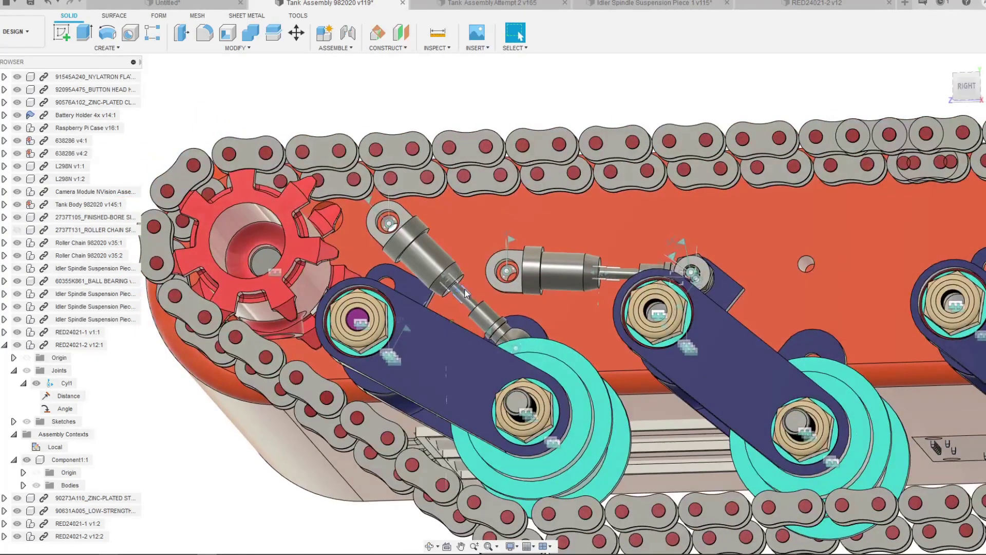
{"action": "left_click", "coordinate": [967, 86]}
{"action": "left_click", "coordinate": [970, 87]}
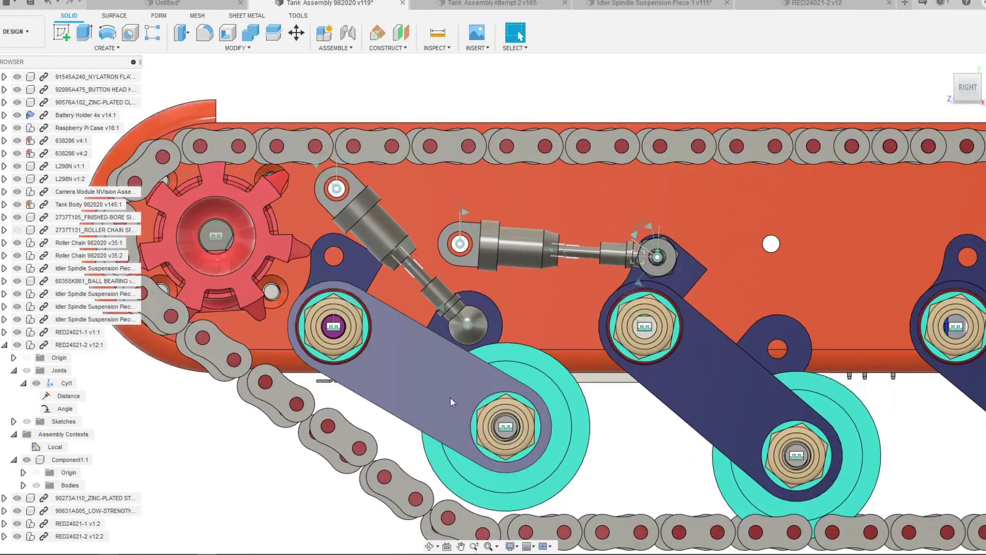
{"action": "left_click_drag", "start_coordinate": [450, 402], "coordinate": [462, 431]}
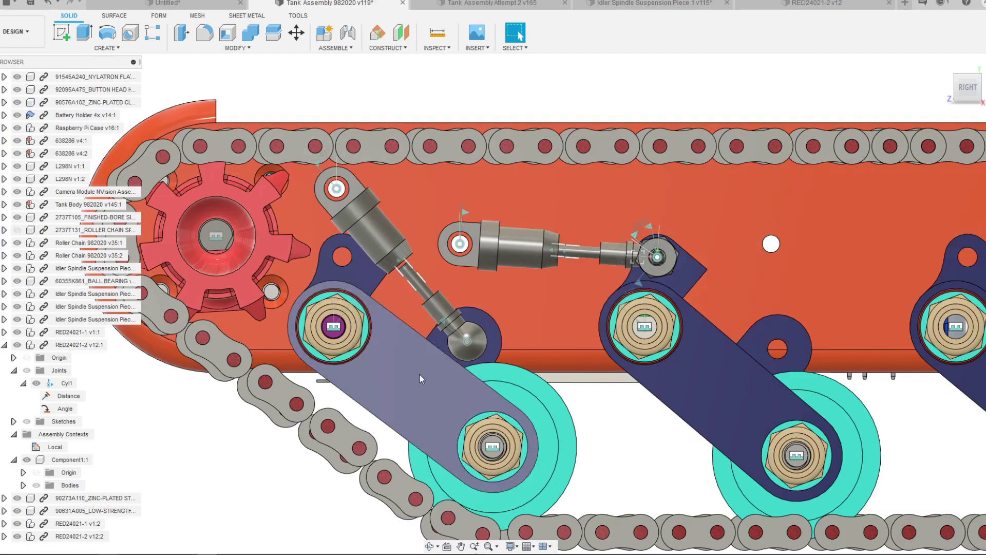
Step: View the complete suspension with all four arms from the right side and from an angle showing the tank interior
{"action": "scroll", "coordinate": [423, 378], "scroll_direction": "down", "scroll_amount": 8}
{"action": "scroll", "coordinate": [607, 401], "scroll_direction": "up", "scroll_amount": 3}
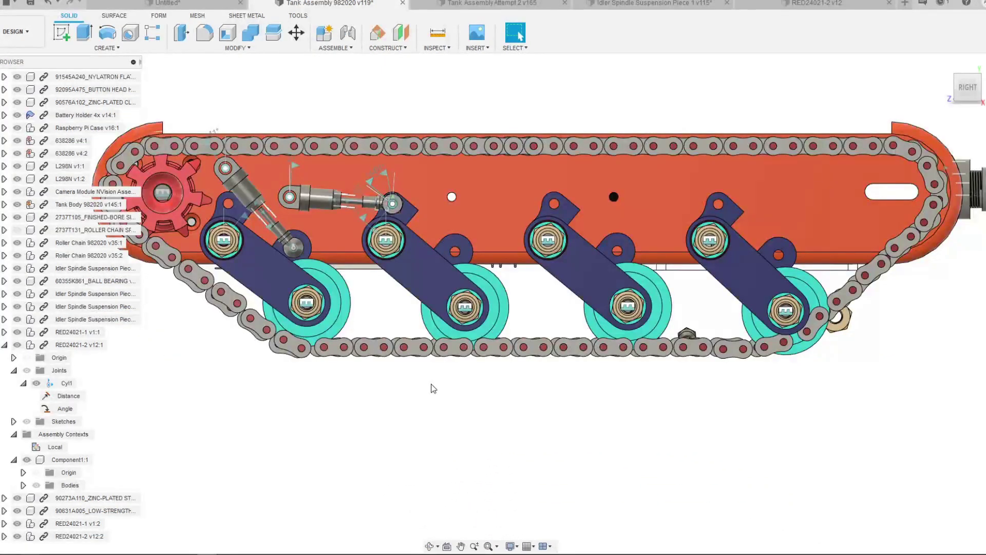
{"action": "middle_click_drag", "start_coordinate": [431, 381], "coordinate": [472, 380], "text": "shift"}
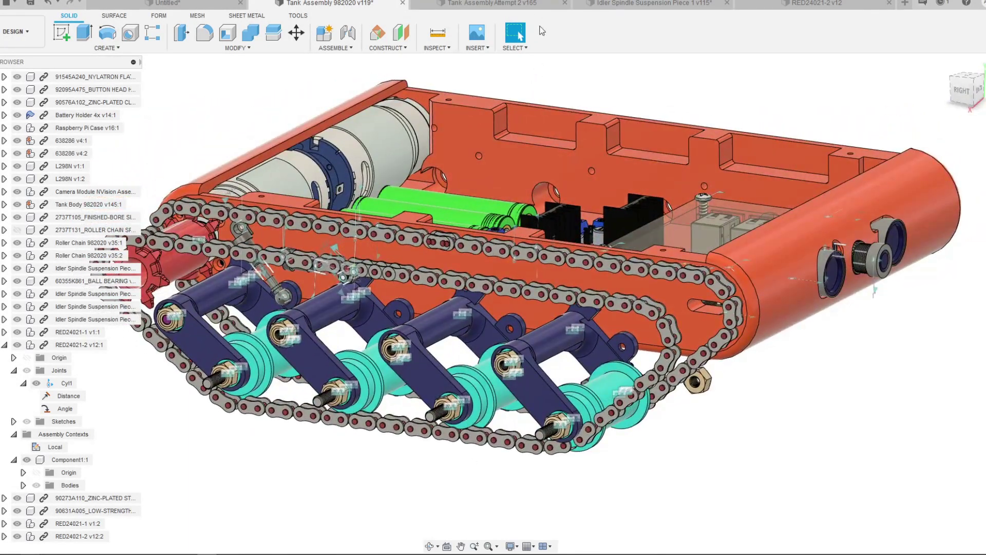
Step: Switch to the Tank Assembly Attempt 2 design and examine its tread, pivoting arms and spring shock absorbers from several angles
{"action": "left_click", "coordinate": [532, 6]}
{"action": "left_click", "coordinate": [537, 9]}
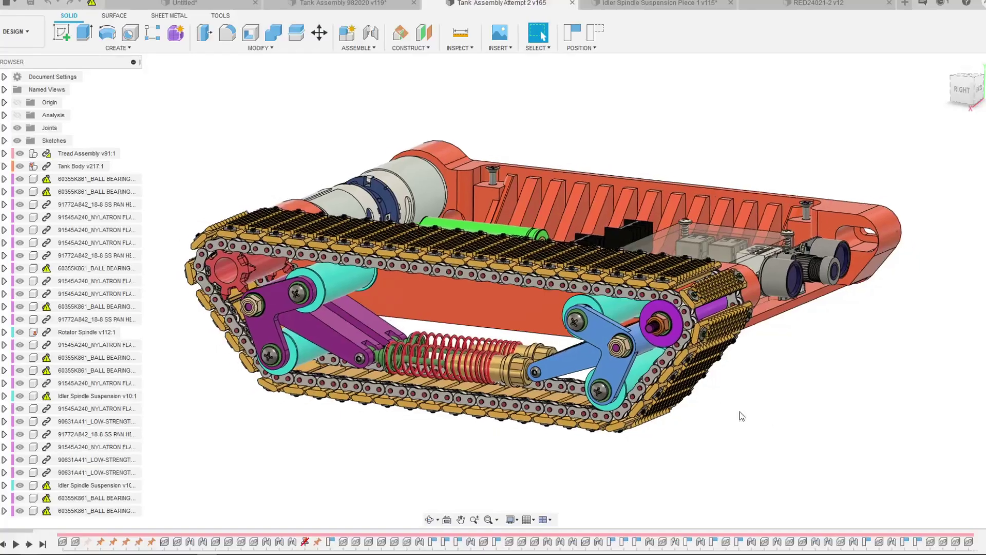
{"action": "middle_click_drag", "start_coordinate": [753, 401], "coordinate": [607, 365], "text": "shift"}
{"action": "scroll", "coordinate": [782, 460], "scroll_direction": "up", "scroll_amount": 3}
{"action": "scroll", "coordinate": [648, 336], "scroll_direction": "down", "scroll_amount": 1}
{"action": "scroll", "coordinate": [657, 347], "scroll_direction": "down", "scroll_amount": 3}
{"action": "middle_click_drag", "start_coordinate": [657, 347], "coordinate": [635, 398], "text": "shift"}
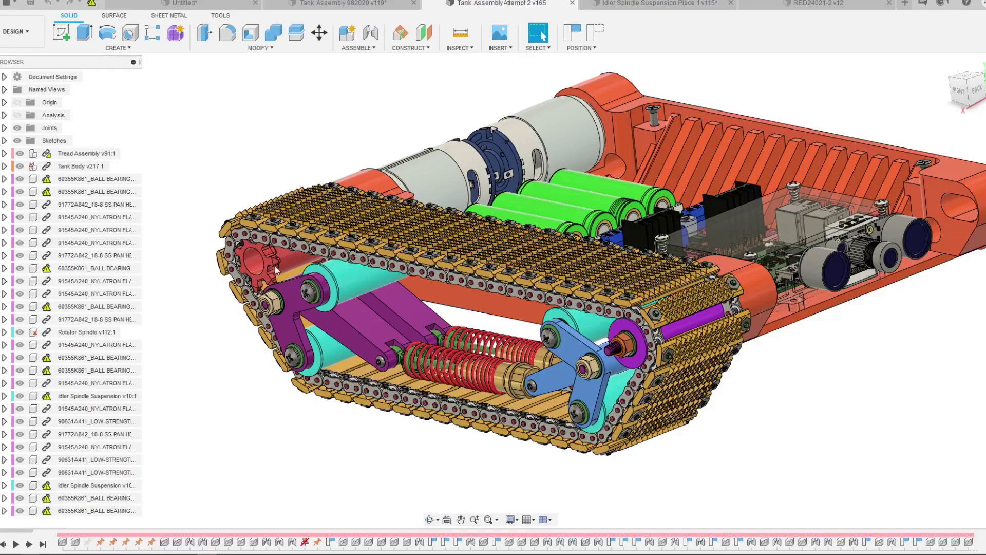
{"action": "middle_click_drag", "start_coordinate": [598, 445], "coordinate": [324, 294], "text": "shift"}
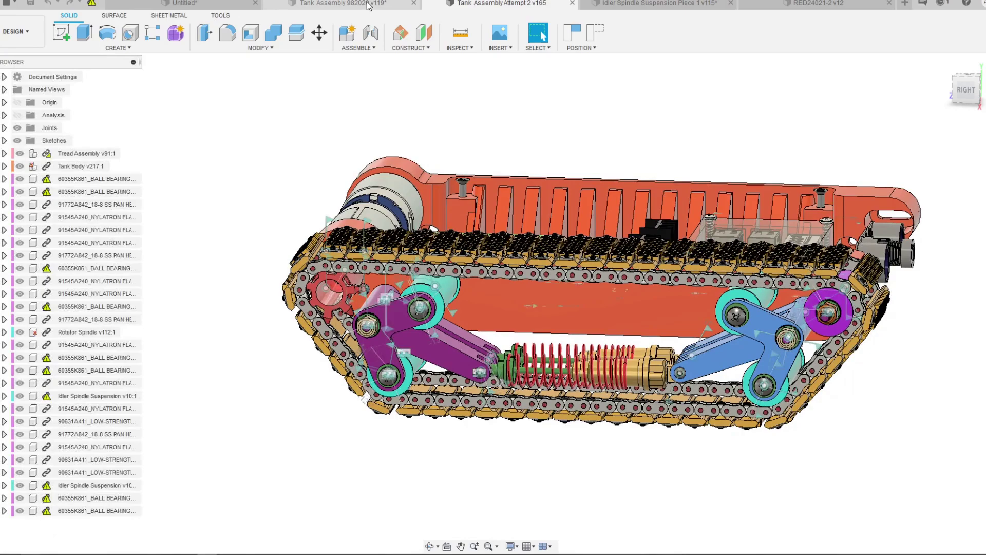
Step: Return to the Tank Assembly 982020 design to compare its four-arm suspension with the second attempt
{"action": "left_click", "coordinate": [368, 4]}
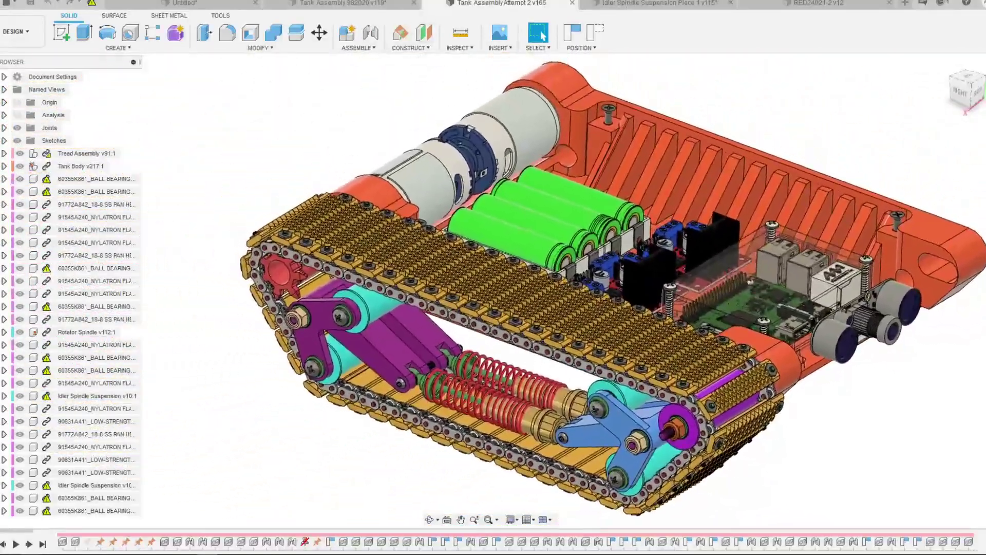
{"action": "left_click", "coordinate": [300, 5]}
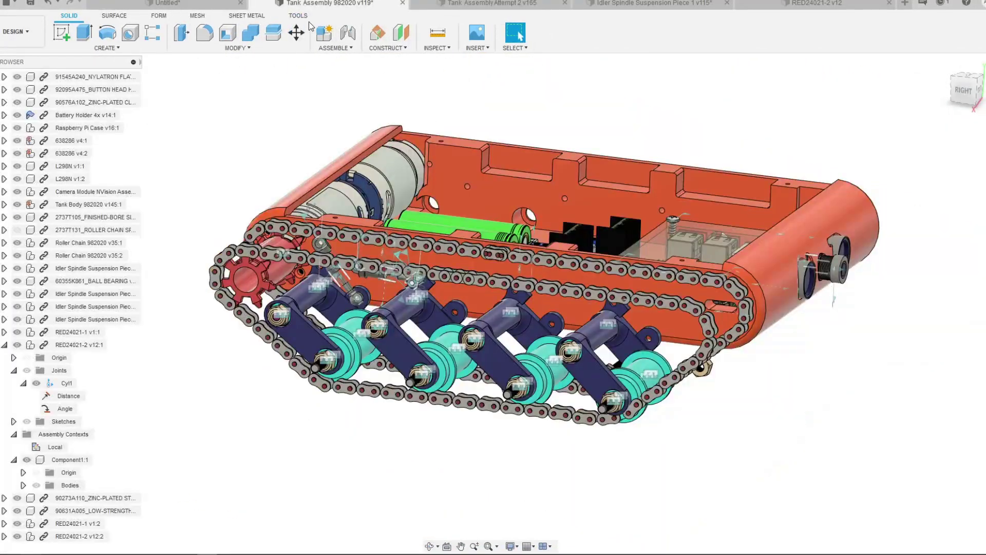